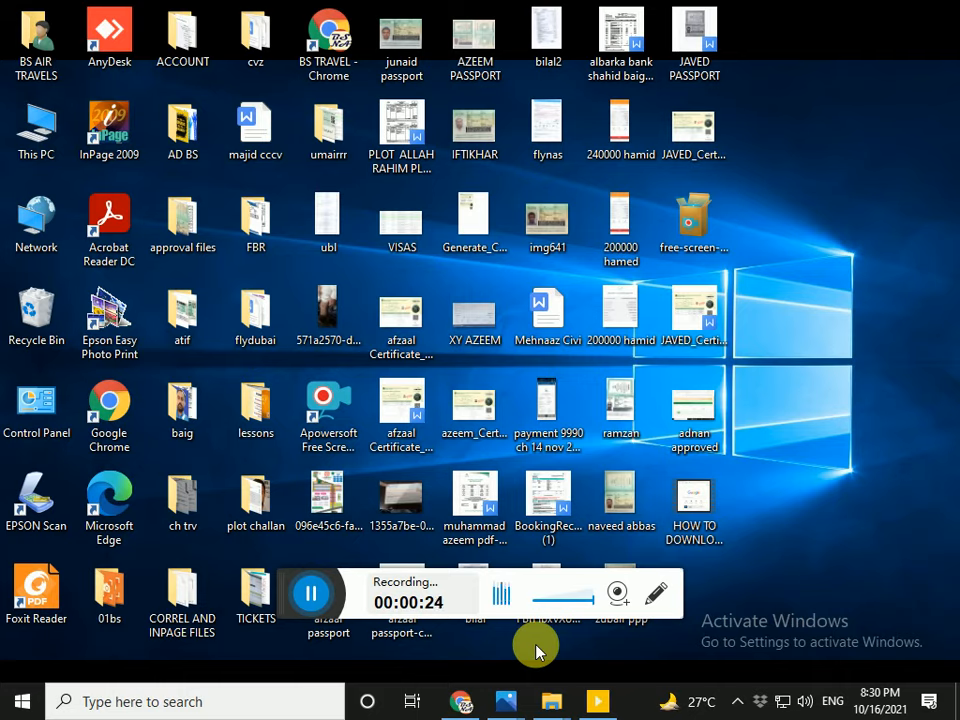
# Open CorelDRAW 12, start a new blank graphic and set the Letter page to landscape orientation
pyautogui.click(22, 703)
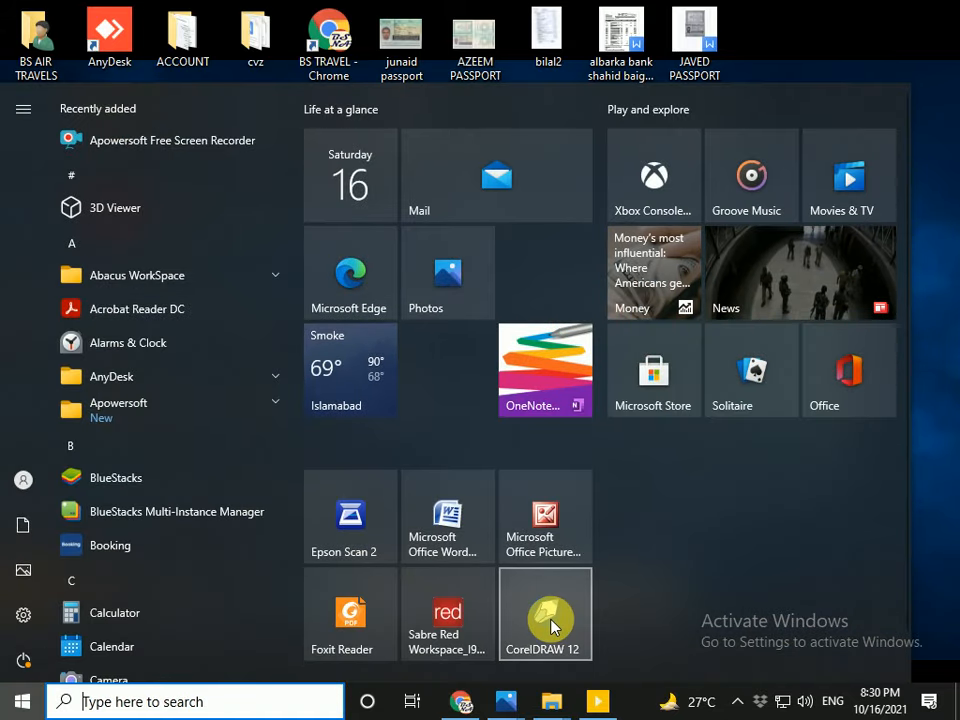
pyautogui.click(552, 627)
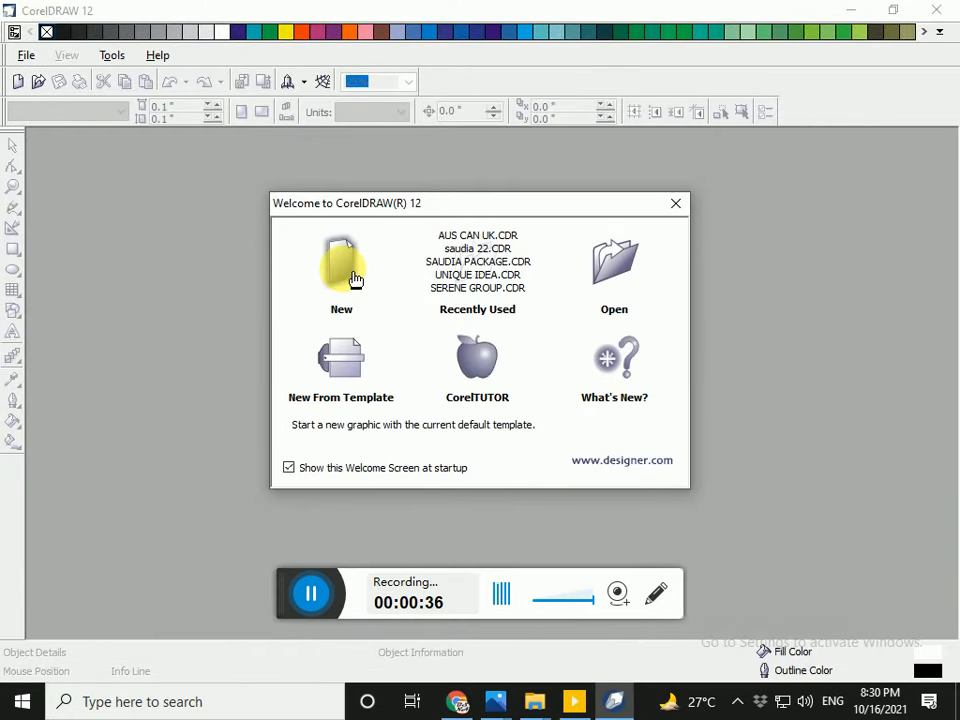
pyautogui.click(352, 279)
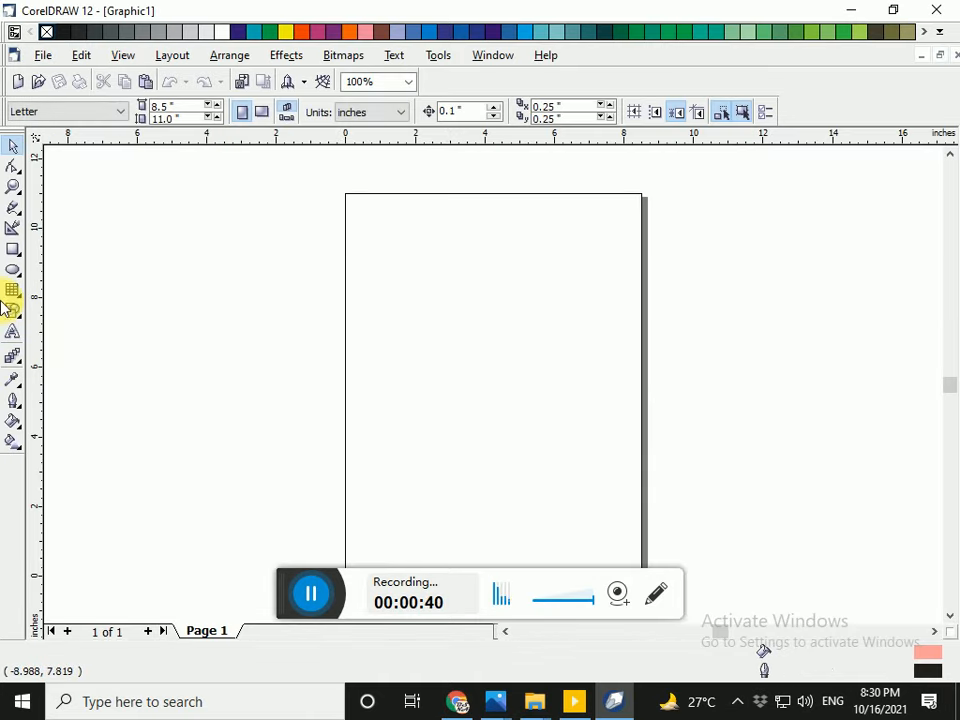
pyautogui.click(261, 116)
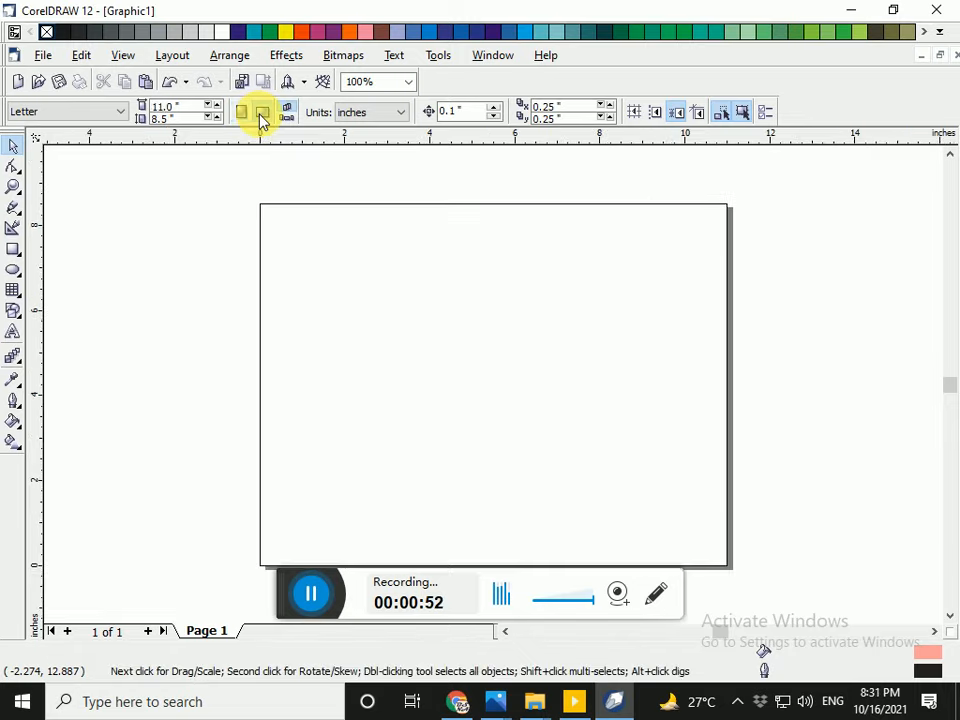
# Draw a rectangle about 10.6 by 8.1 inches covering nearly the whole page and fill it with blue
pyautogui.click(14, 250)
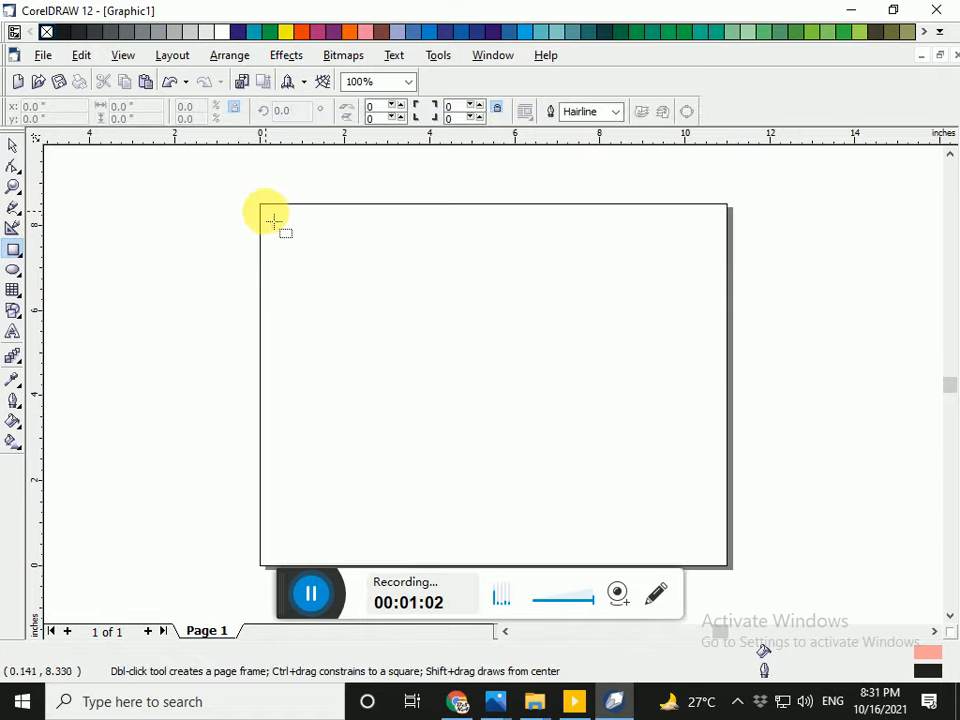
pyautogui.moveTo(265, 212); pyautogui.dragTo(725, 568)
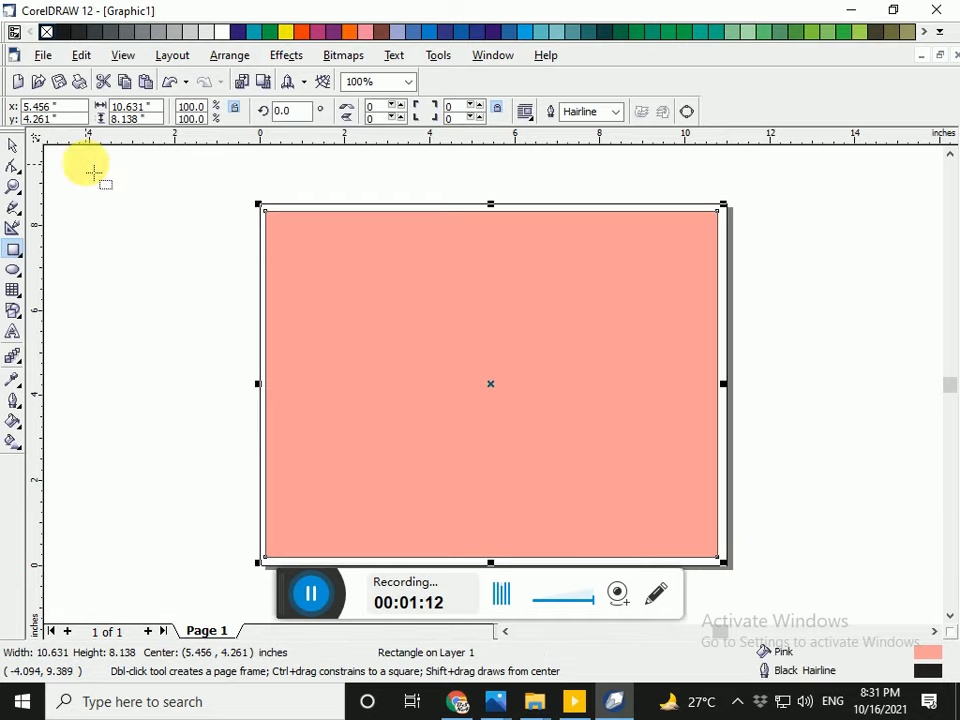
pyautogui.click(239, 34)
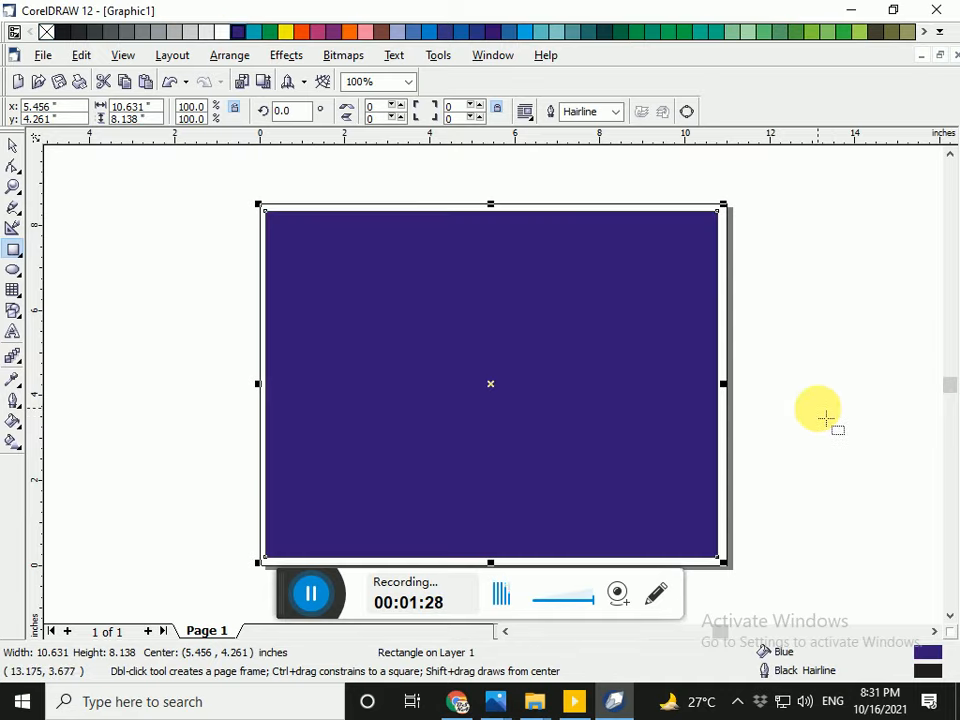
# Add the artistic text "HPW TO MAKE DRY CAKE AT HOME" in the empty area beside the page
pyautogui.click(12, 338)
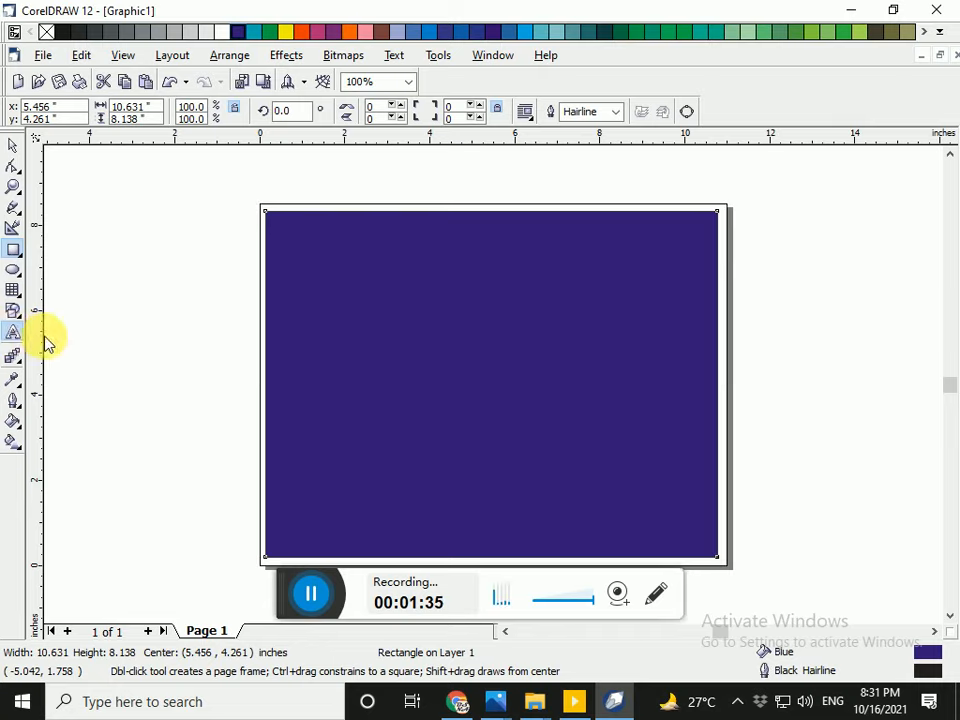
pyautogui.click(100, 366)
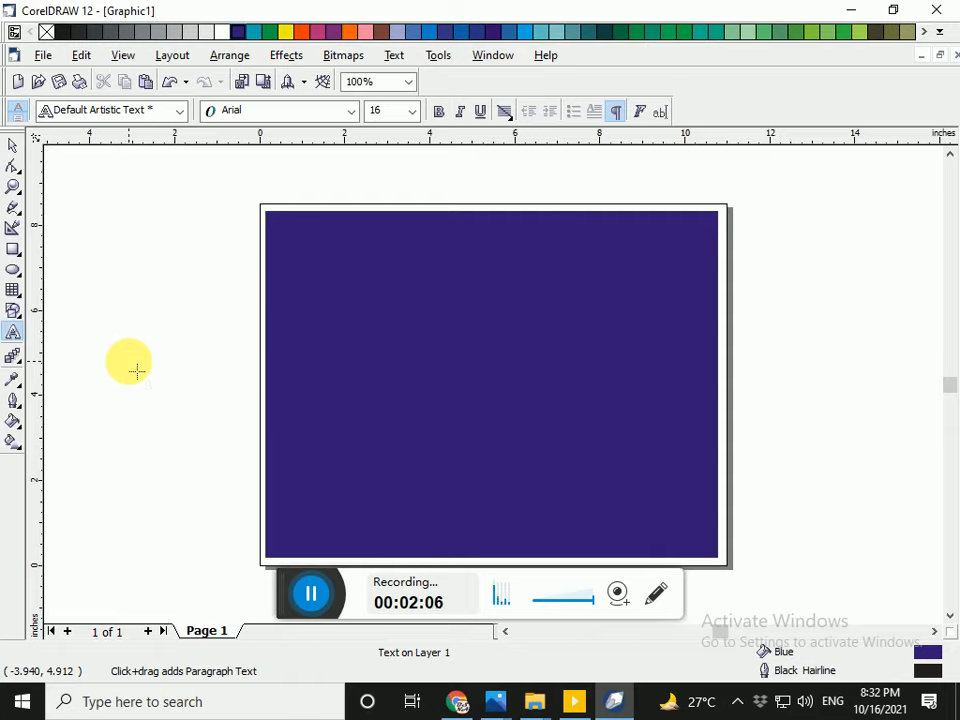
pyautogui.write('H')
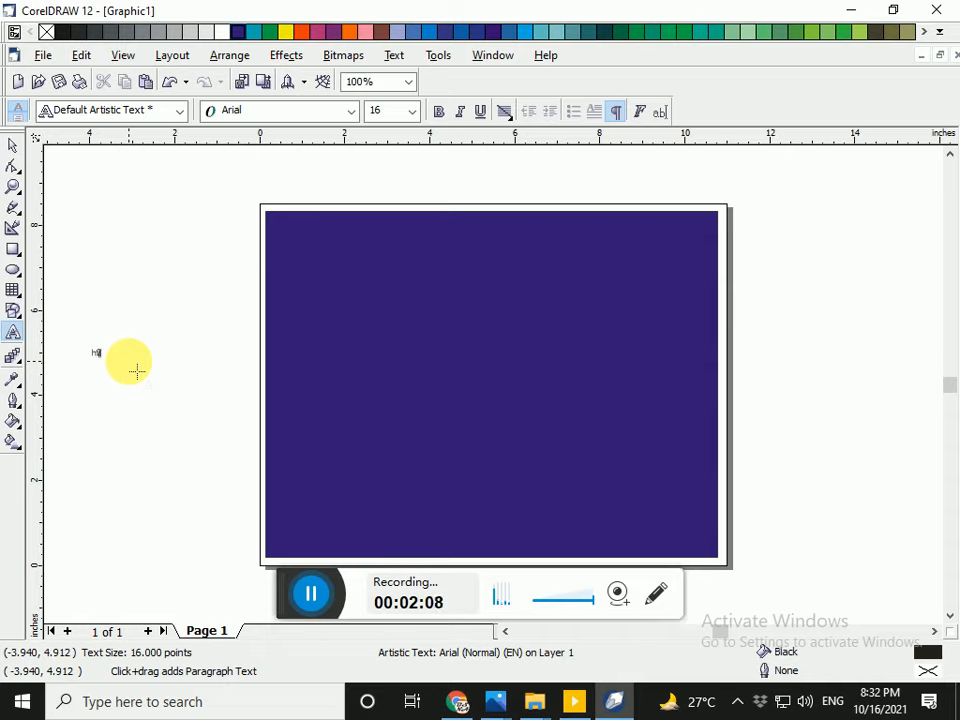
pyautogui.press('BackSpace')
pyautogui.write('HPW')
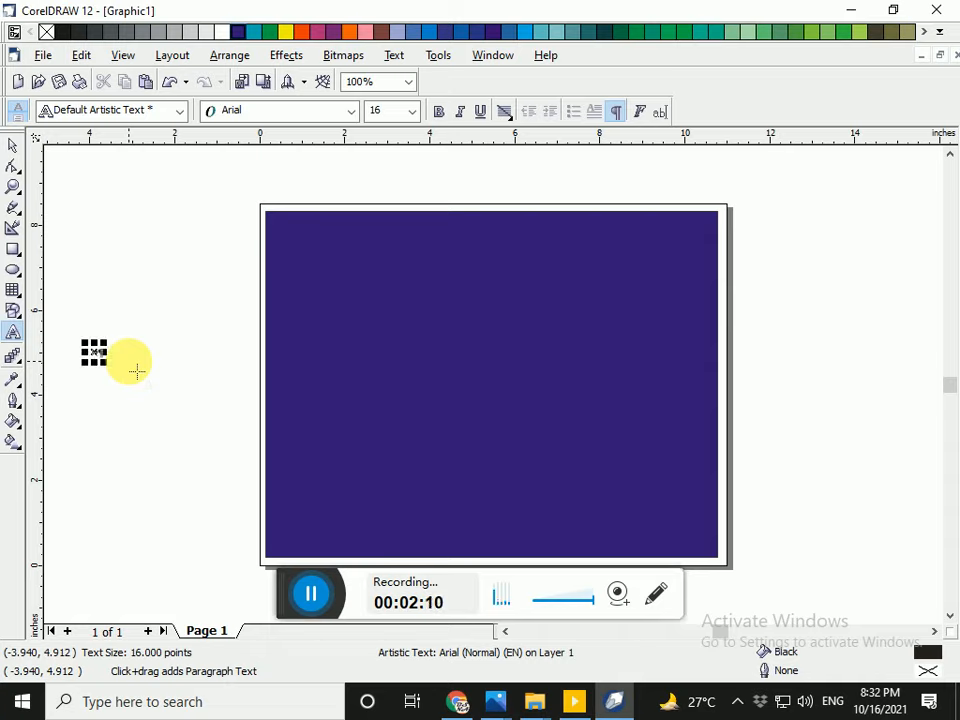
pyautogui.write(' TO')
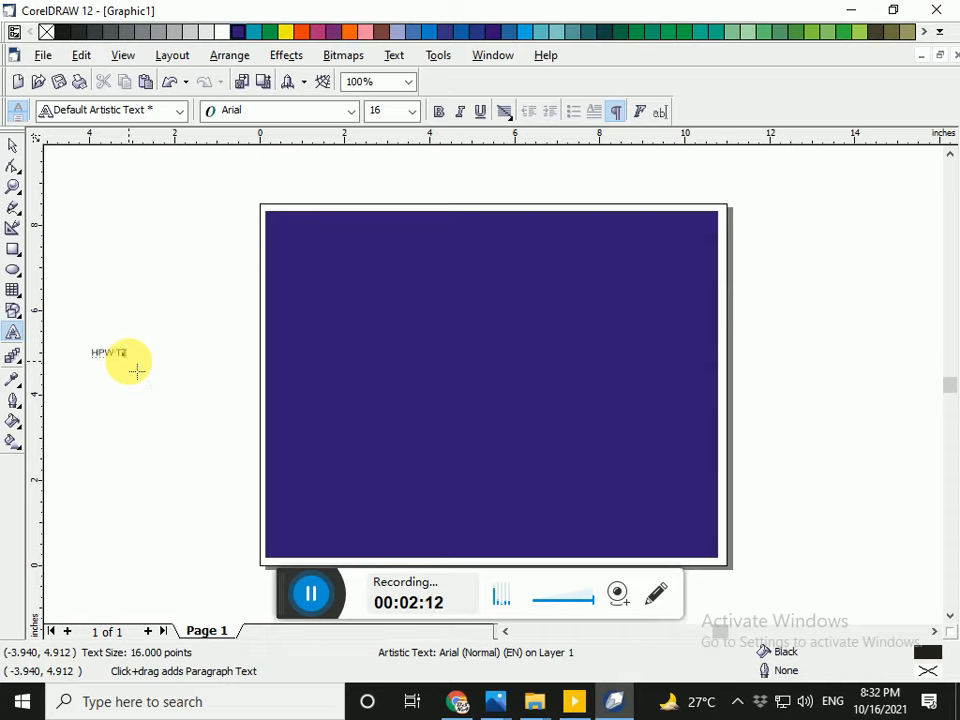
pyautogui.write('PO MAKE D')
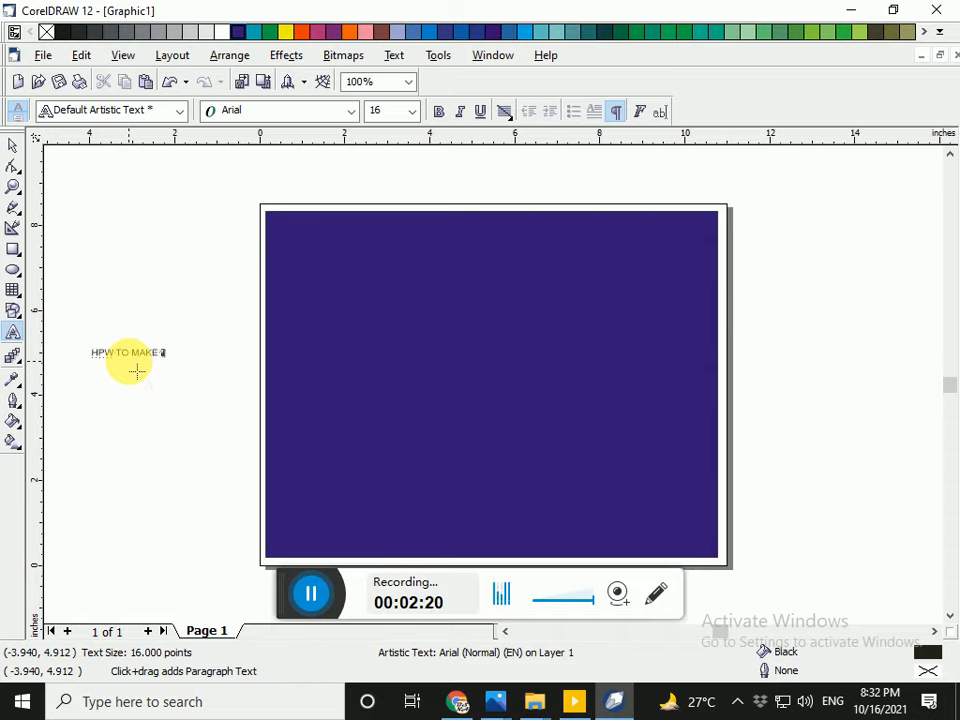
pyautogui.write('RY CAKE')
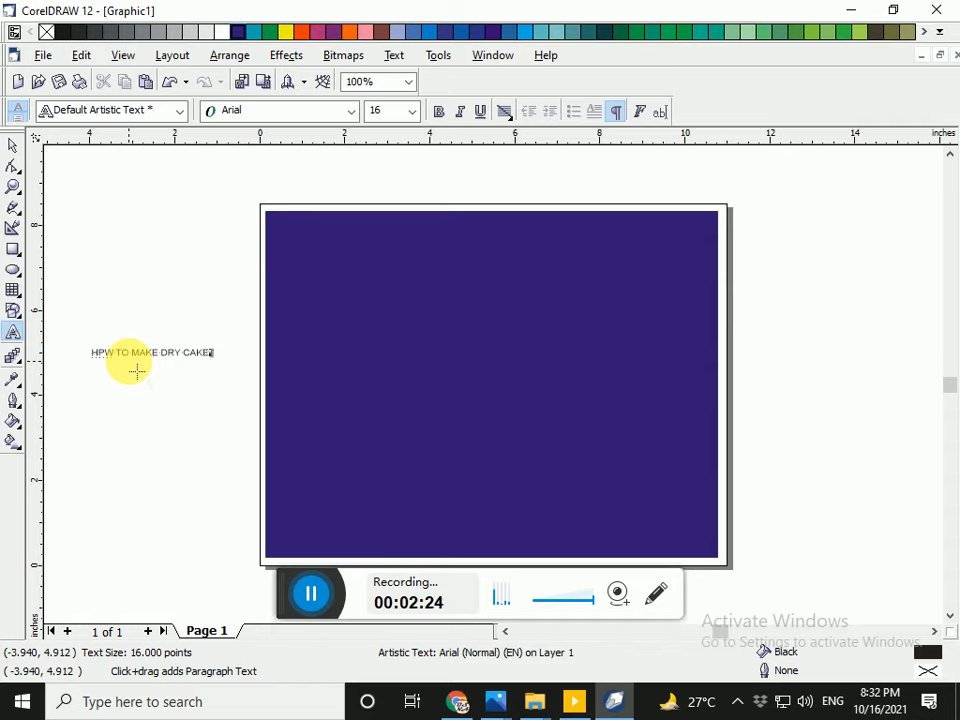
pyautogui.write(' AT HOME')
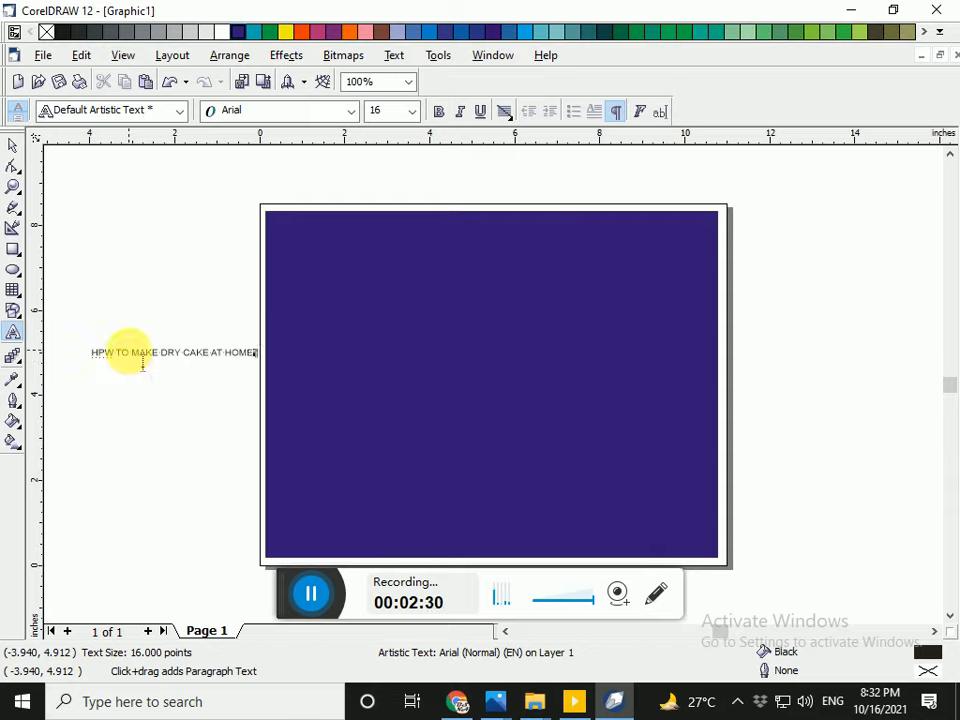
# Format the title text as 36 pt bold in white and move it onto the upper part of the blue rectangle
pyautogui.click(13, 150)
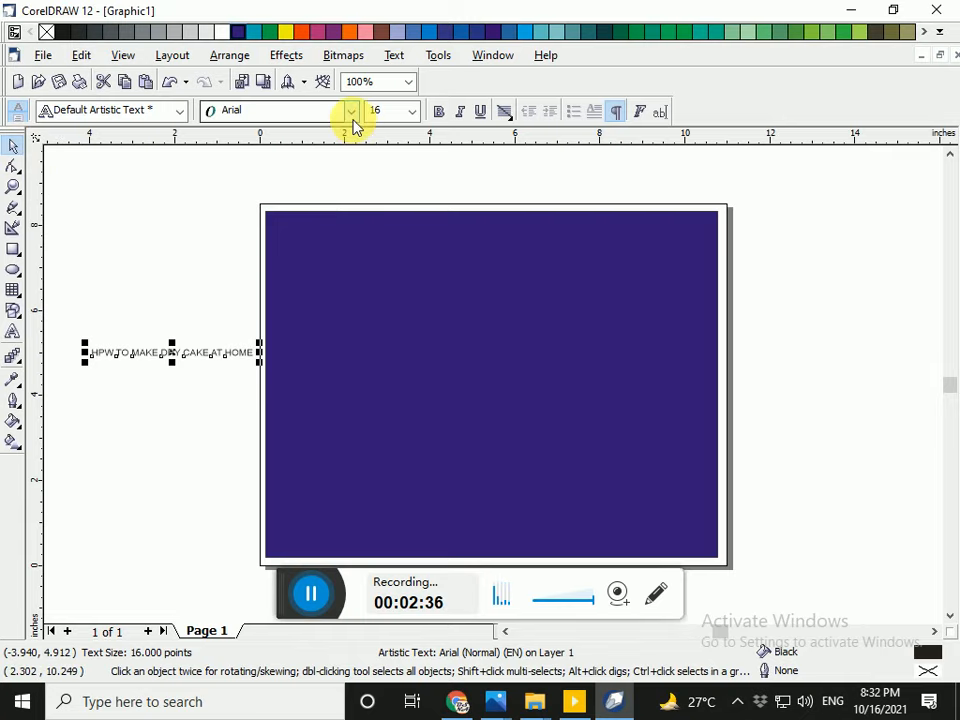
pyautogui.click(410, 112)
pyautogui.click(390, 318)
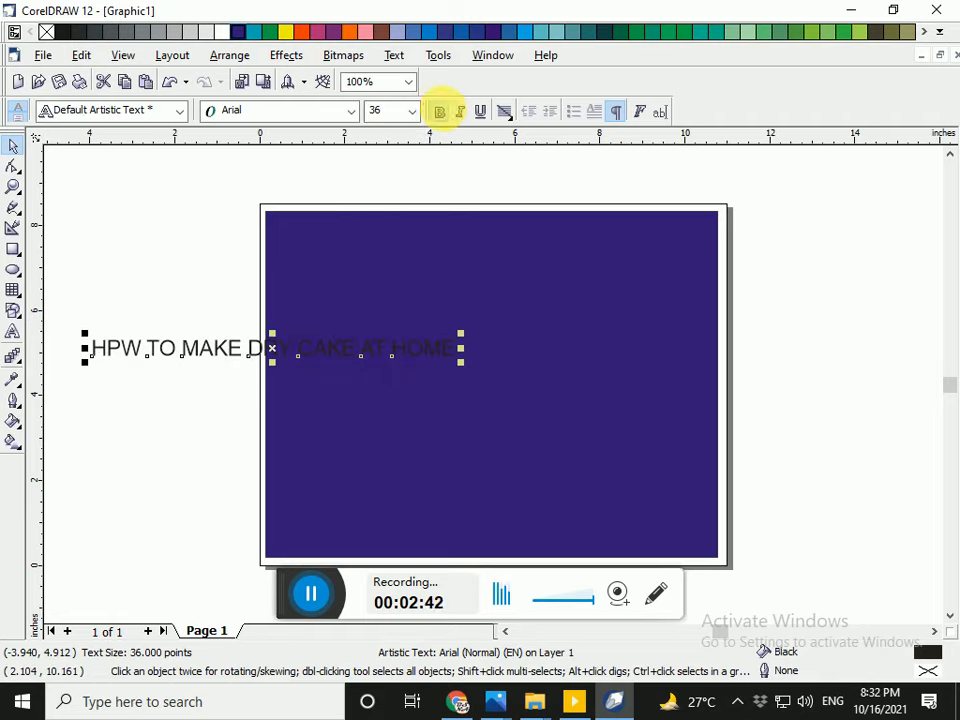
pyautogui.click(439, 111)
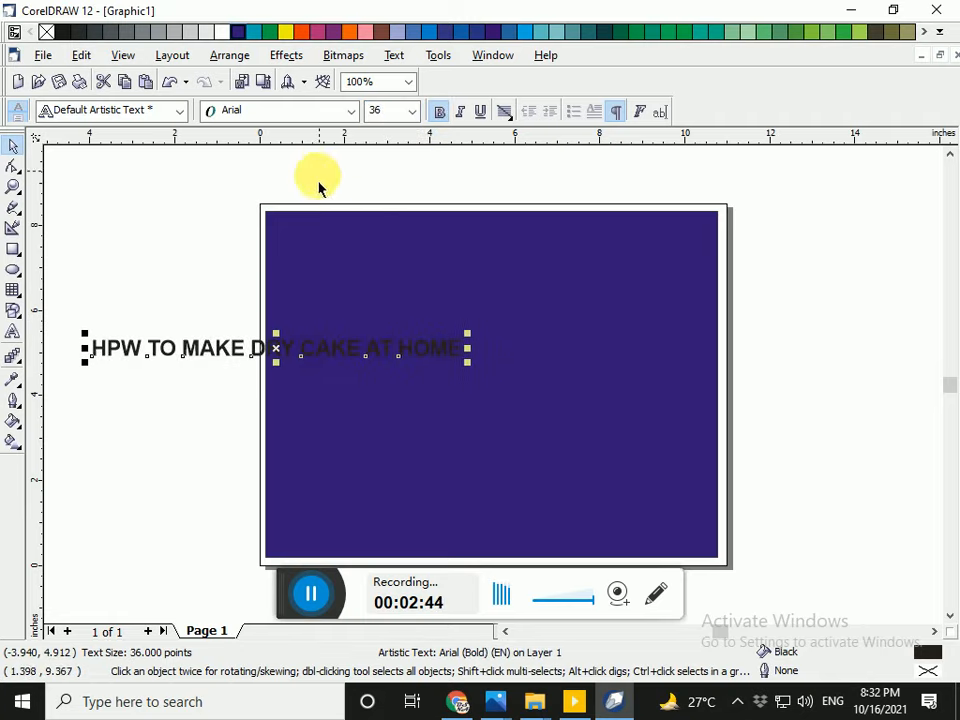
pyautogui.click(223, 33)
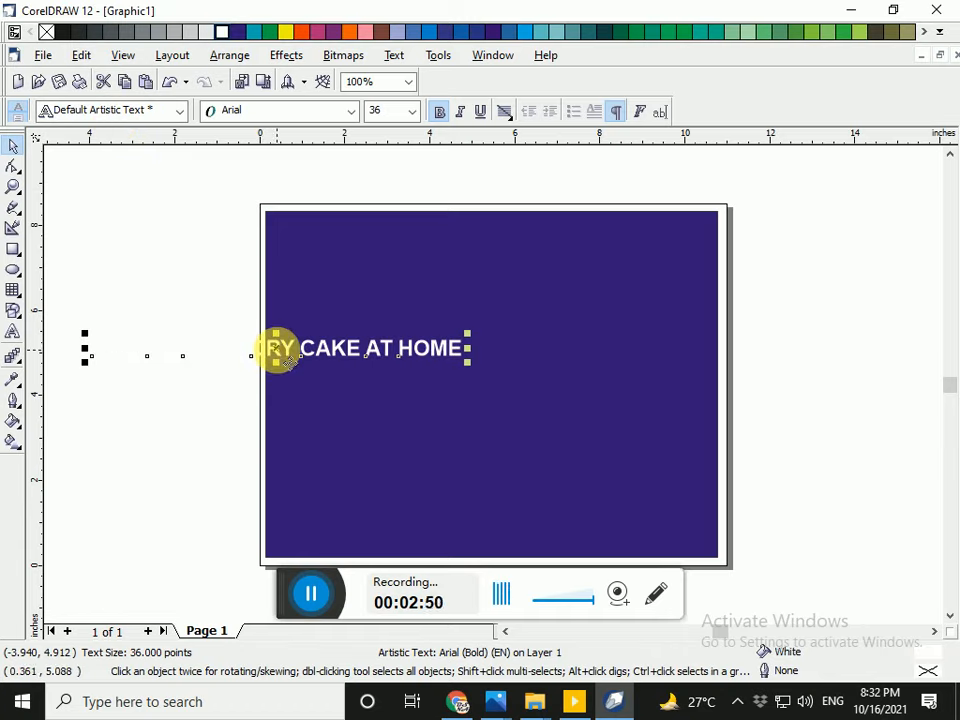
pyautogui.moveTo(288, 362); pyautogui.dragTo(485, 312)
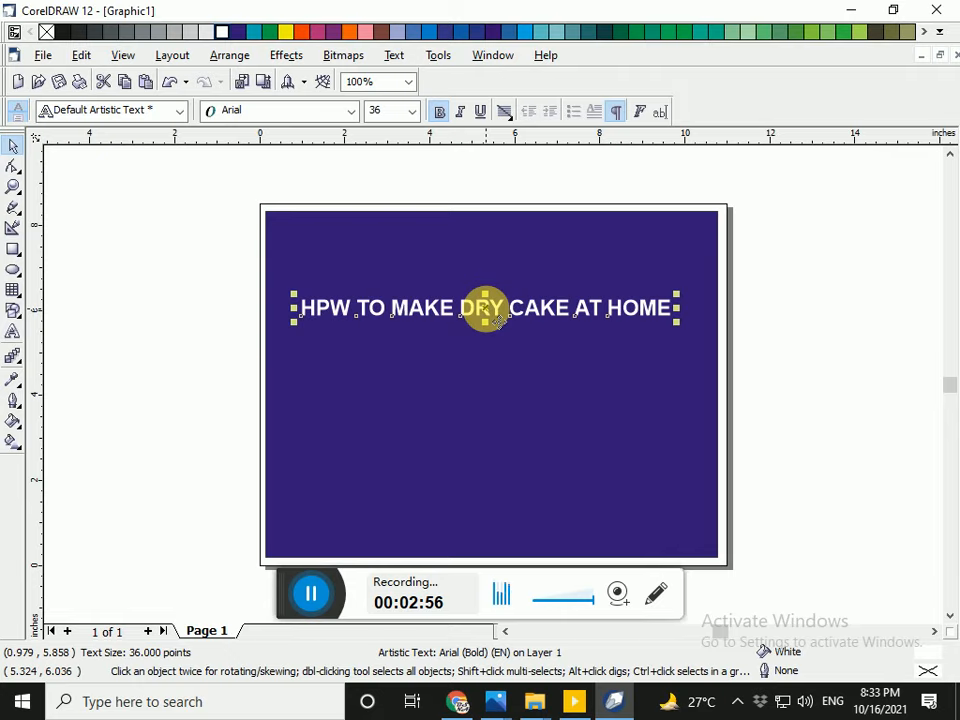
# Preview different fonts for the title text and set it to Baskerville Old Face
pyautogui.click(352, 112)
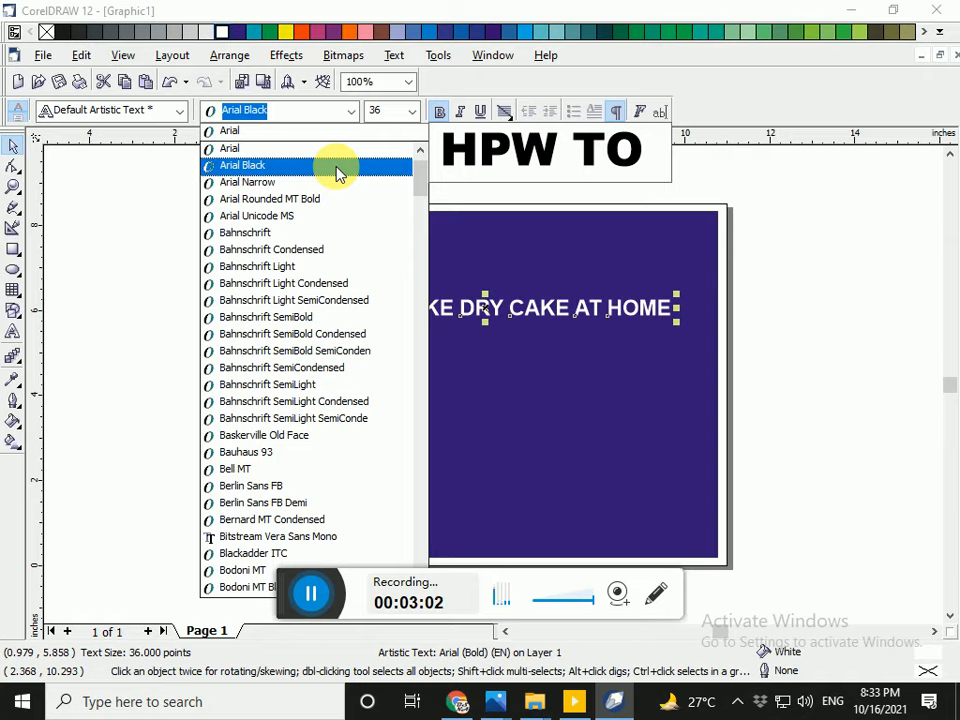
pyautogui.press('Down')
pyautogui.press('Down')
pyautogui.press('Down')
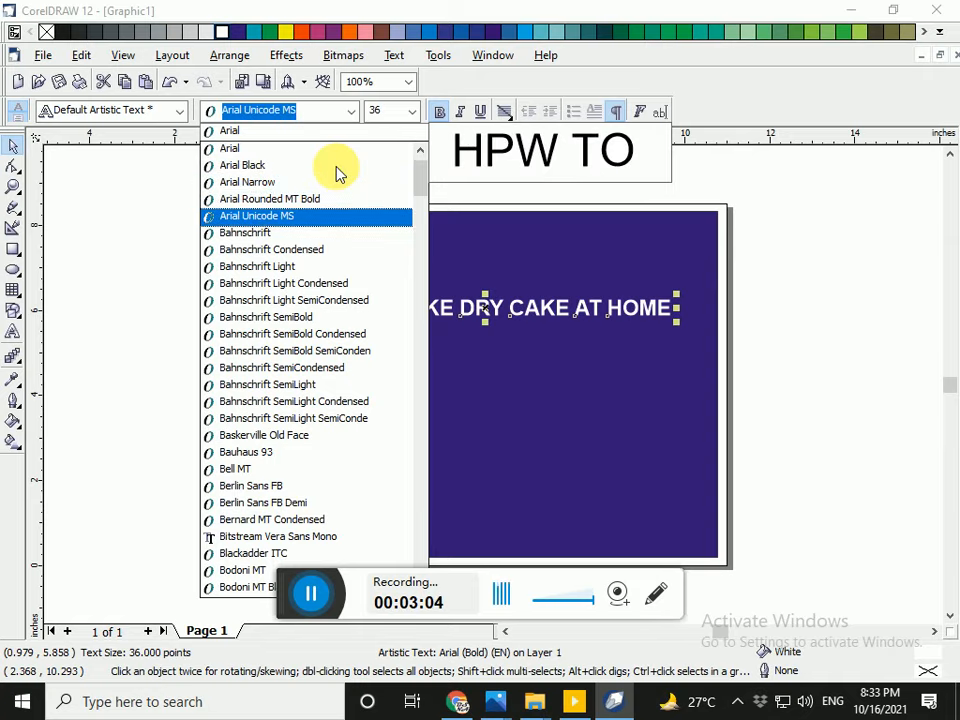
pyautogui.press('Up')
pyautogui.press('Down')
pyautogui.press('Down')
pyautogui.press('Down')
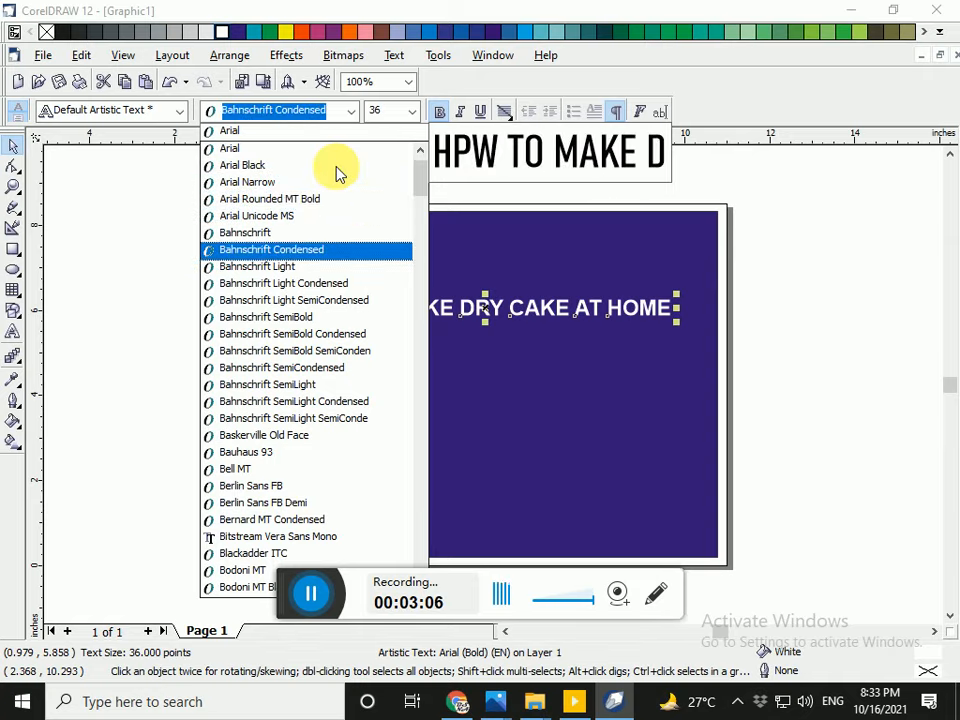
pyautogui.press('Down')
pyautogui.press('Down')
pyautogui.press('Down')
pyautogui.press('Down')
pyautogui.press('Down')
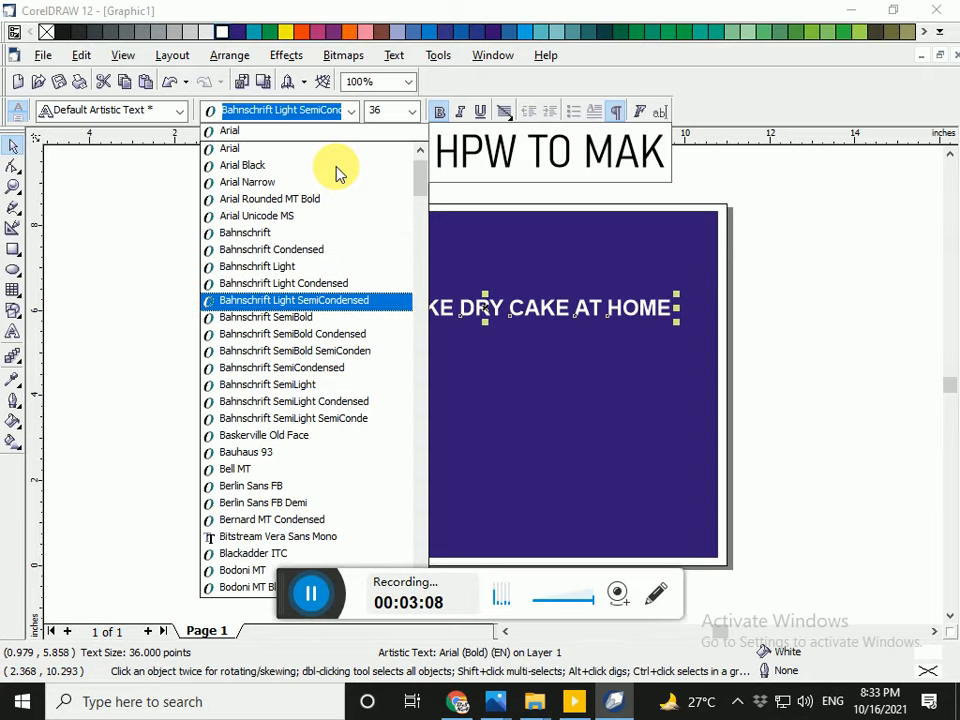
pyautogui.press('Down')
pyautogui.press('Up')
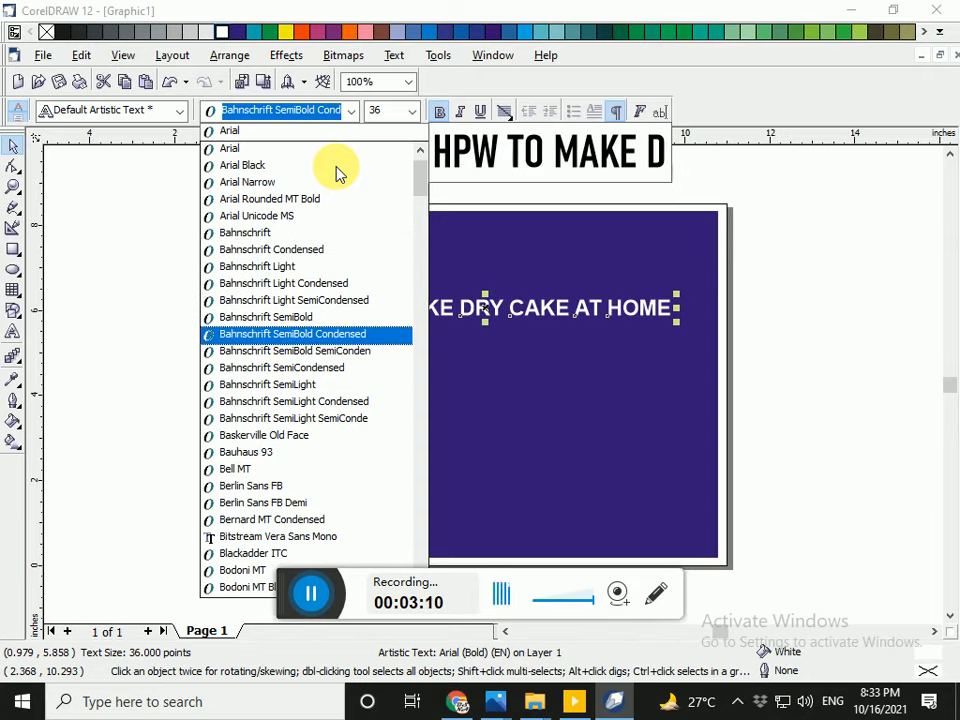
pyautogui.press('Down')
pyautogui.press('Down')
pyautogui.press('Down')
pyautogui.press('Down')
pyautogui.press('Down')
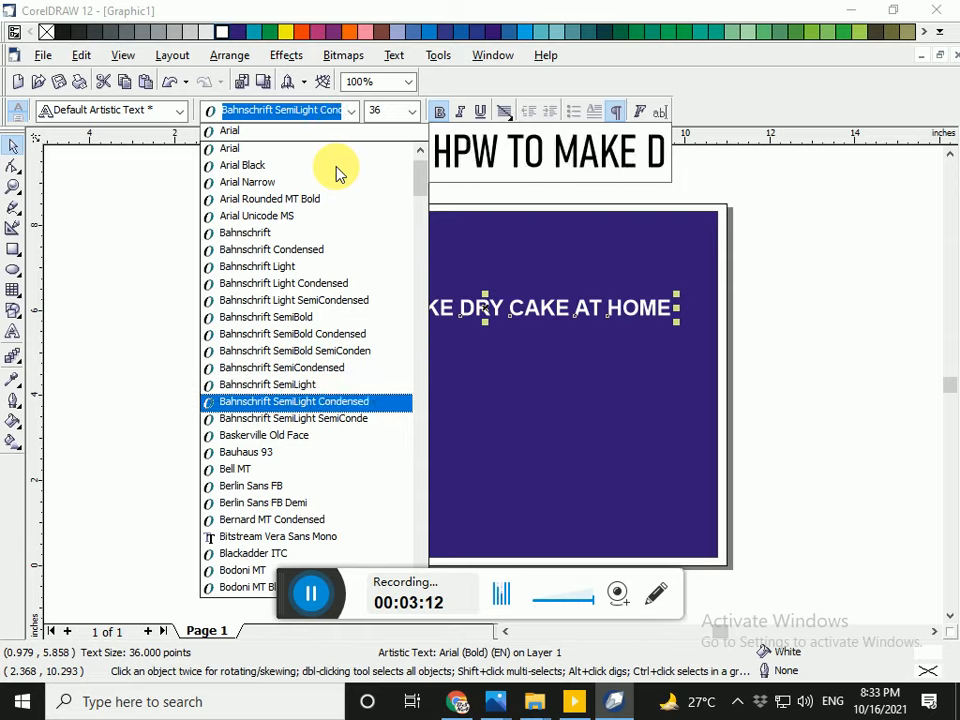
pyautogui.press('Down')
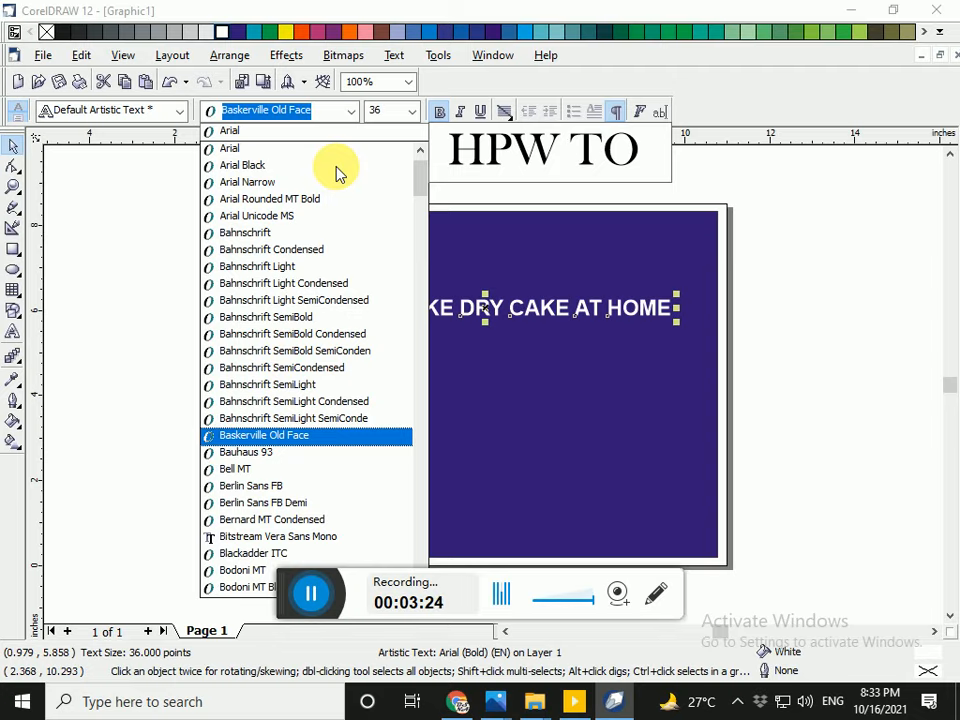
pyautogui.press('Return')
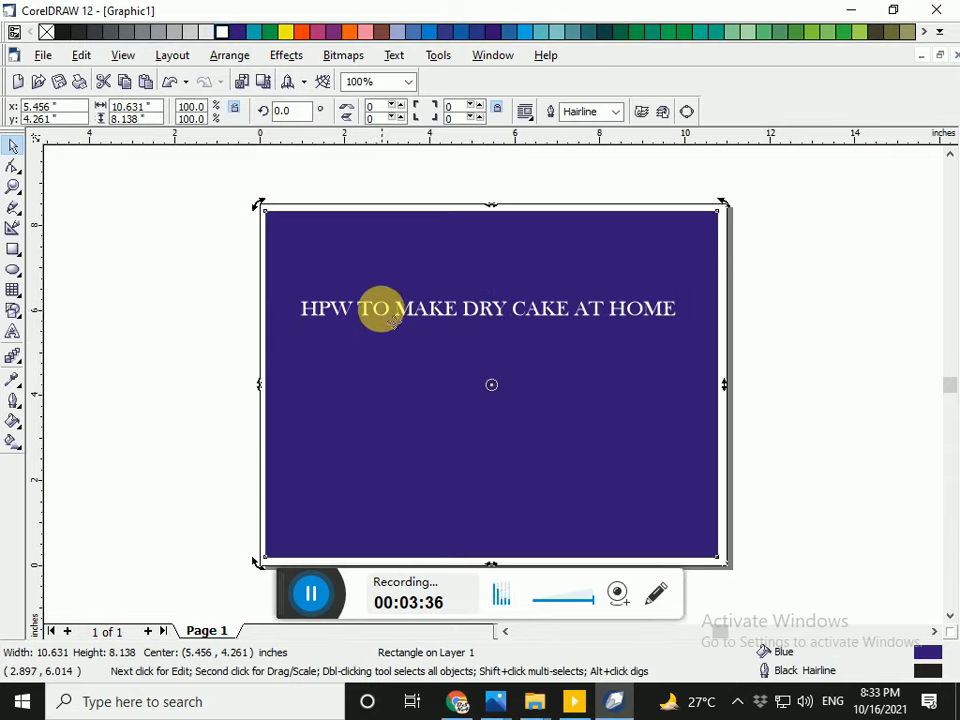
# Correct the first word of the title from "HPW" to "HOW"
pyautogui.click(348, 320)
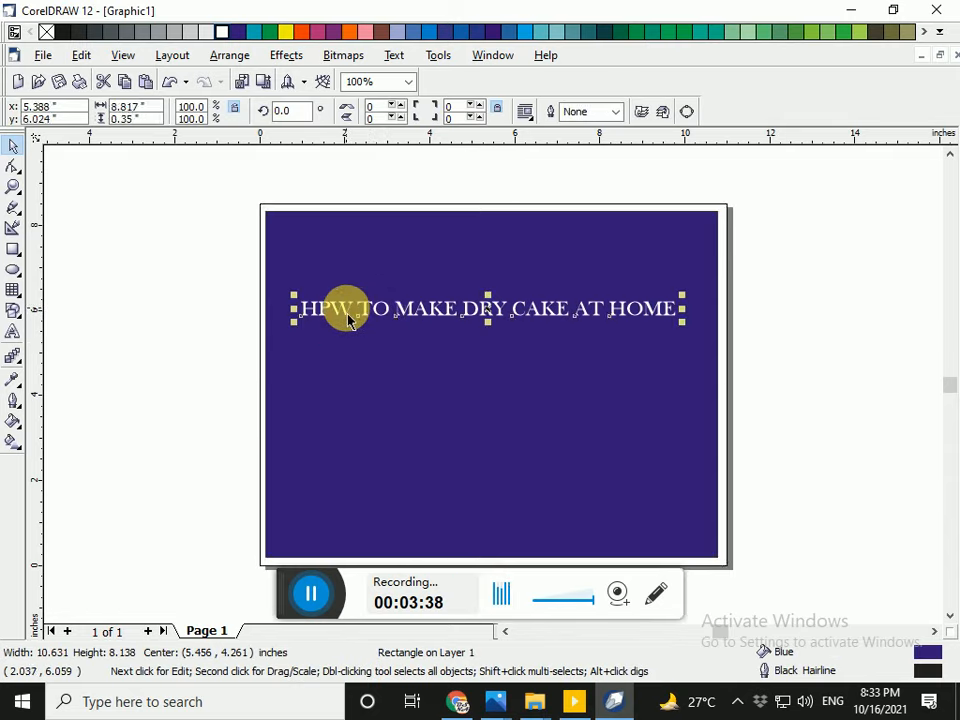
pyautogui.click(12, 336)
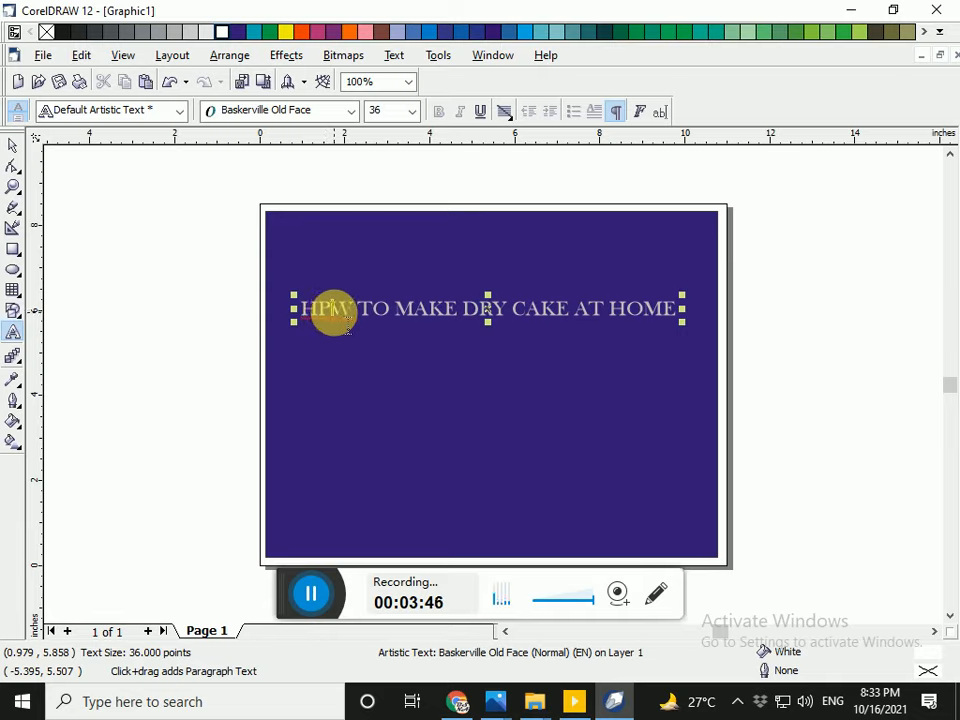
pyautogui.click(334, 313)
pyautogui.press('BackSpace')
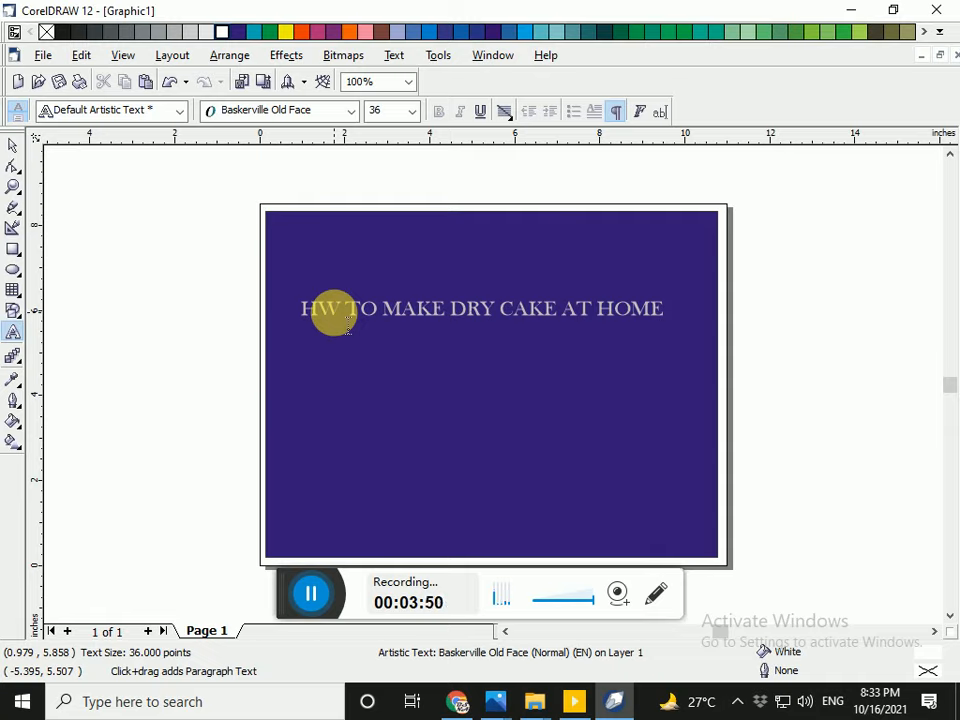
pyautogui.write('O')
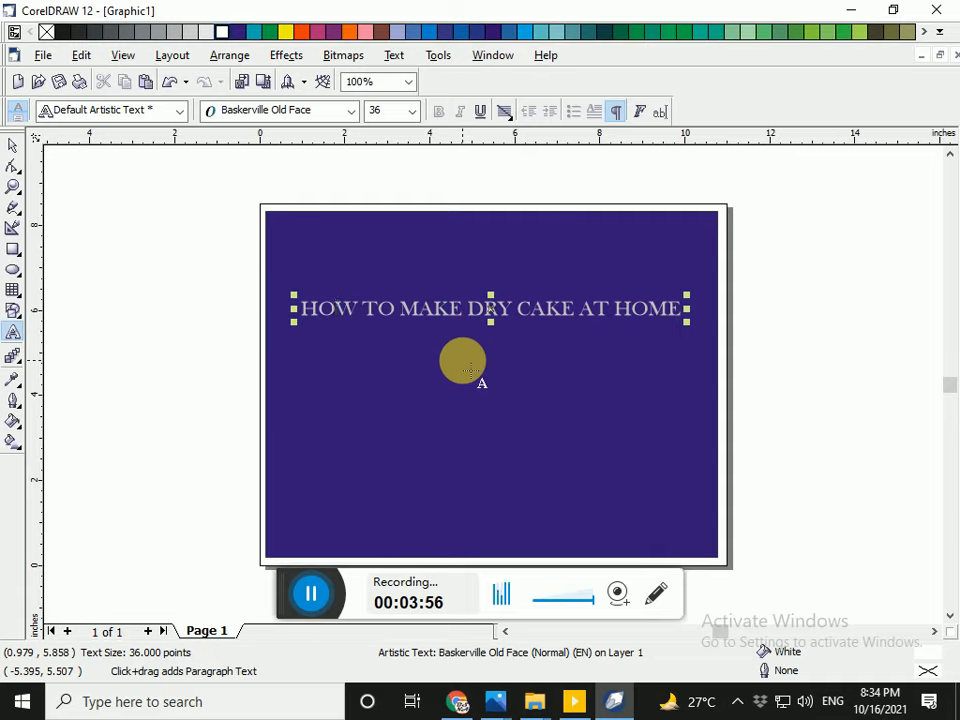
pyautogui.click(12, 146)
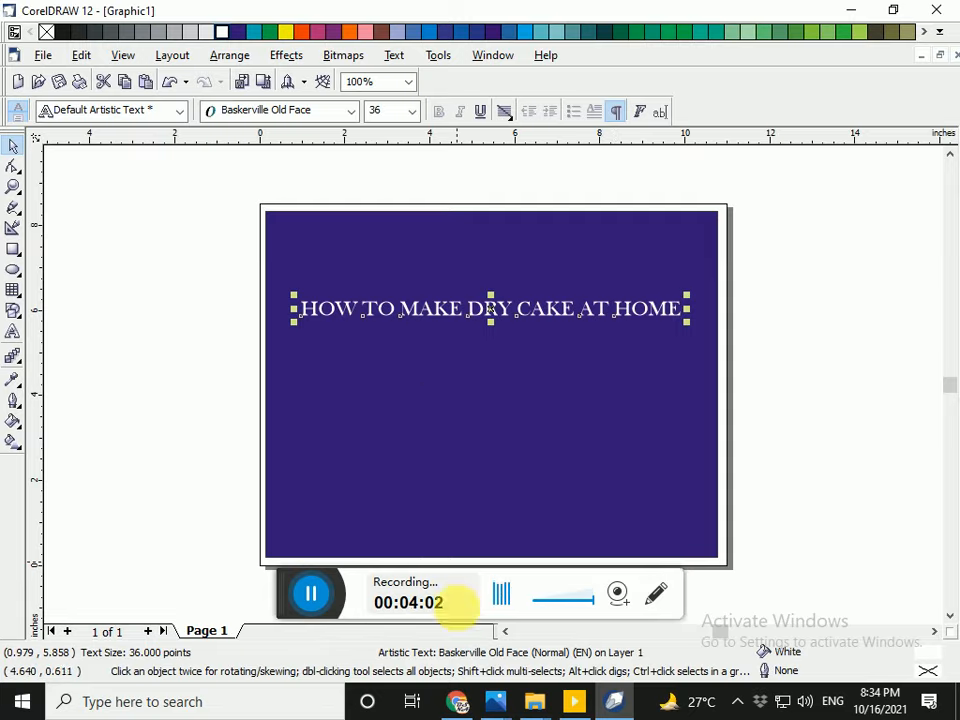
# Switch to Chrome, search Google for "dry cake pics" in a new tab, and open the image results
pyautogui.click(455, 704)
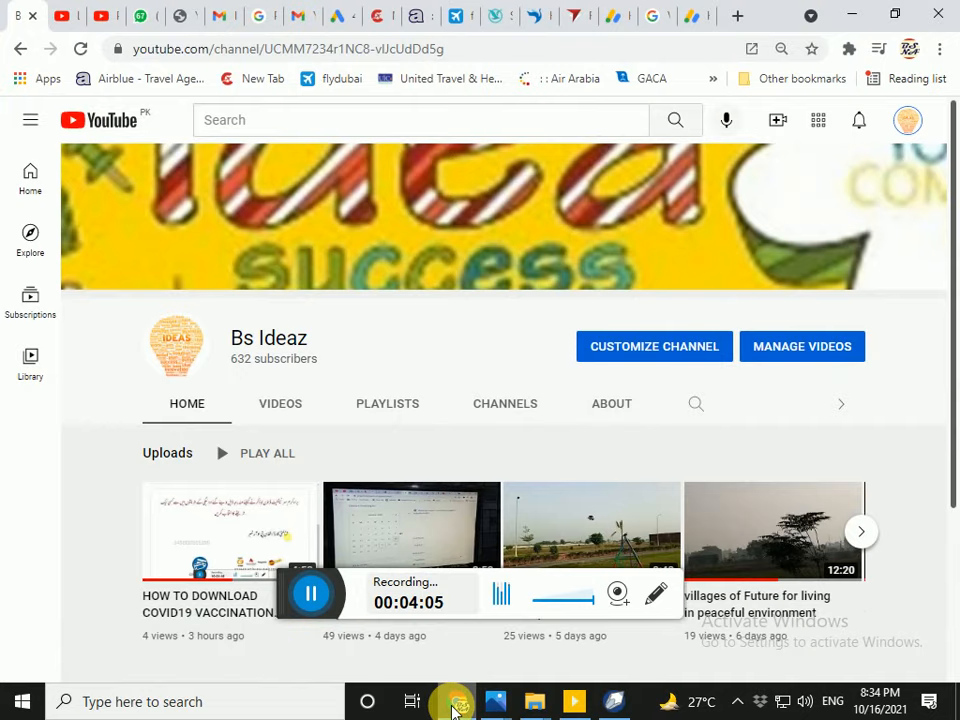
pyautogui.click(735, 18)
pyautogui.click(698, 54)
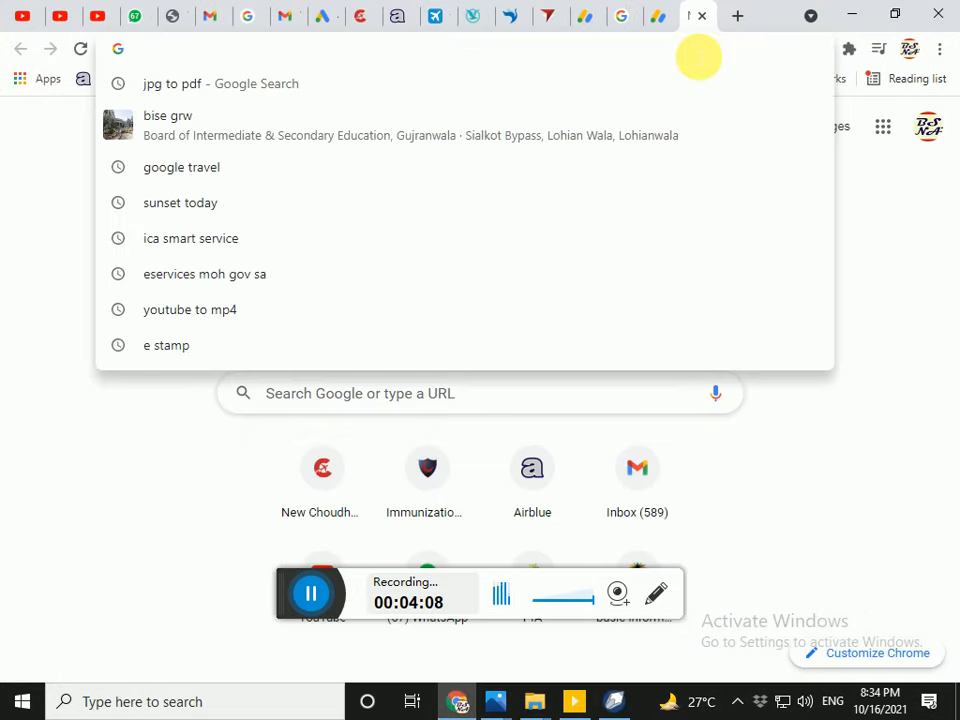
pyautogui.write('DRY')
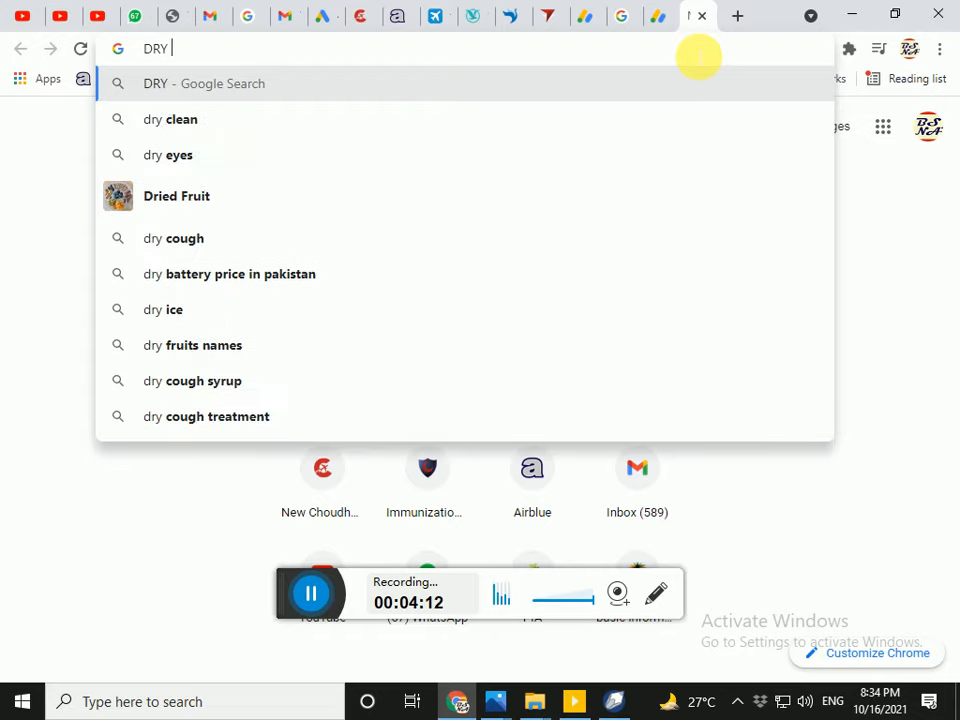
pyautogui.write(' CAKE')
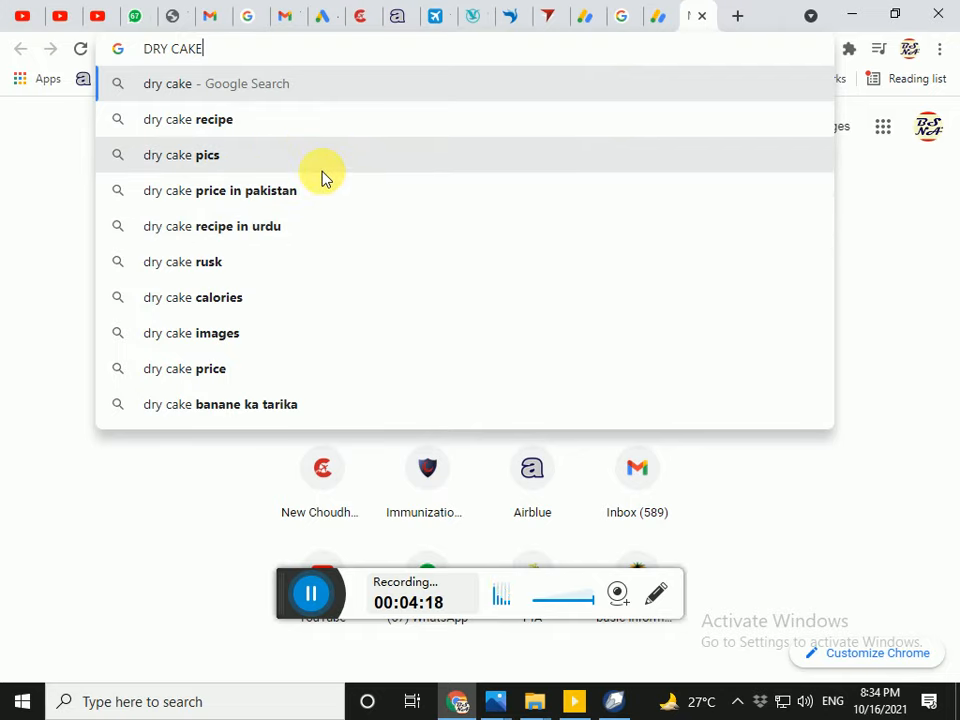
pyautogui.click(211, 158)
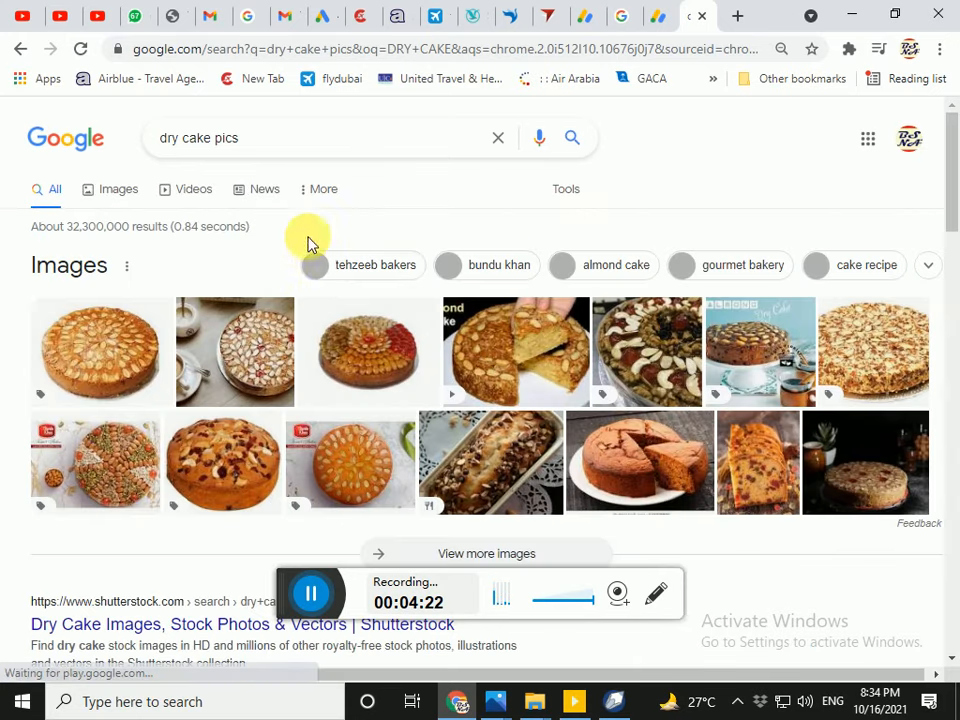
pyautogui.click(489, 482)
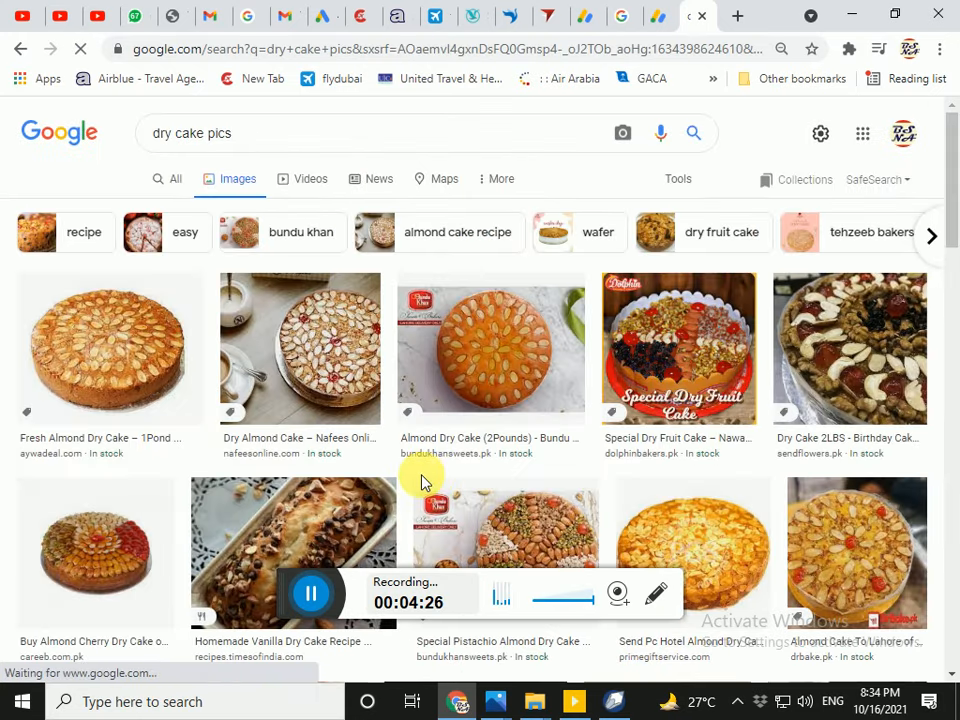
# Browse the cake pictures and save the "Dry Cake 2LBS" image to the Desktop as the JPEG file "download"
pyautogui.scroll(-1, 587, 446)
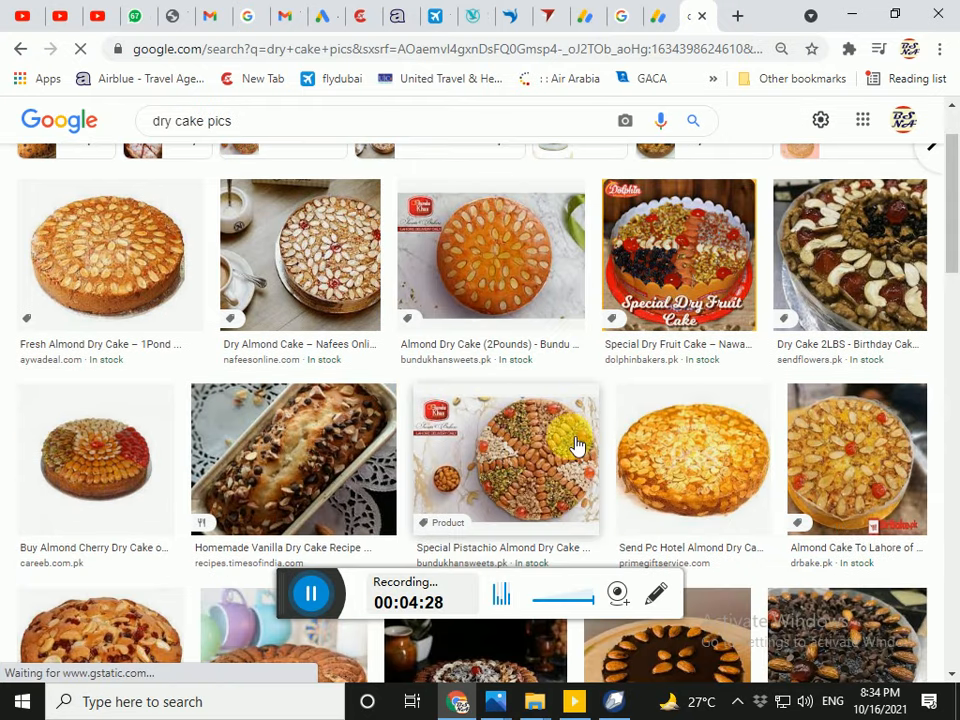
pyautogui.scroll(-2, 563, 443)
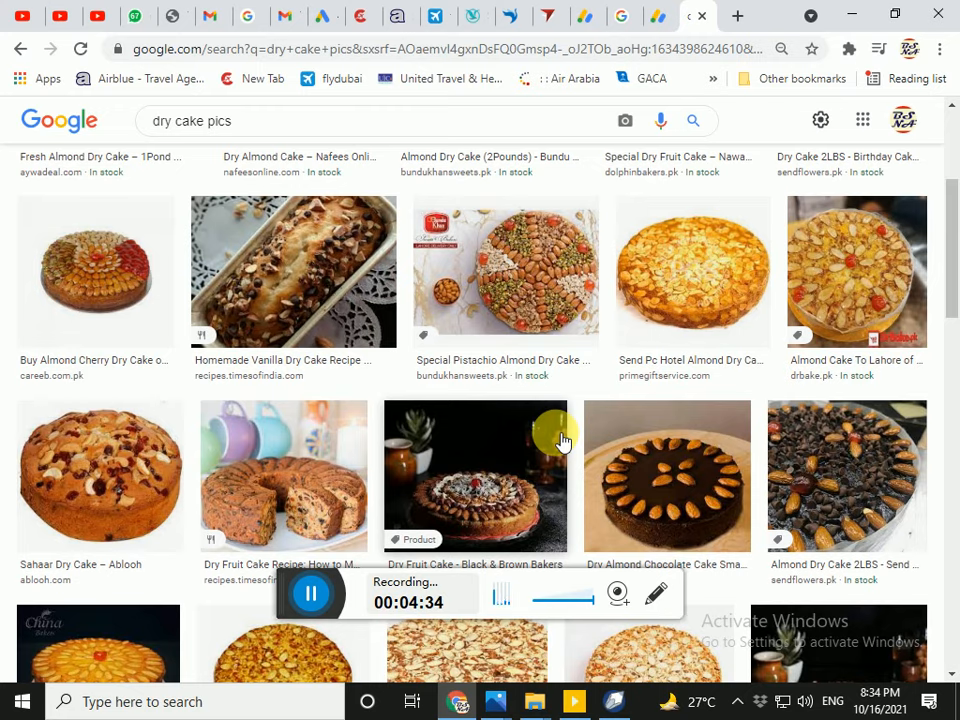
pyautogui.scroll(2, 563, 443)
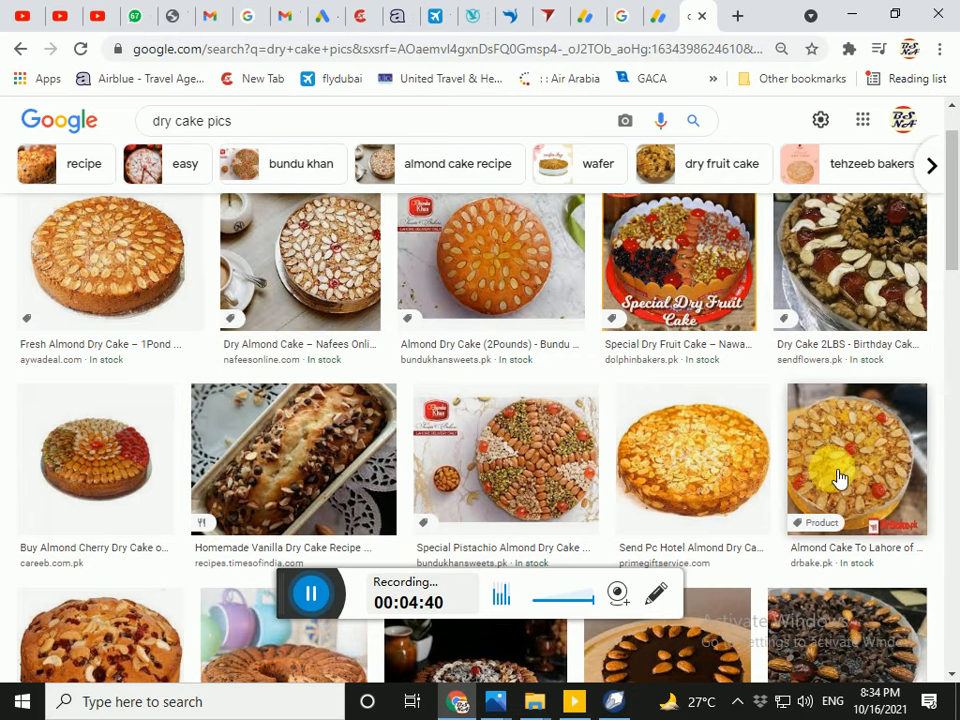
pyautogui.click(866, 288)
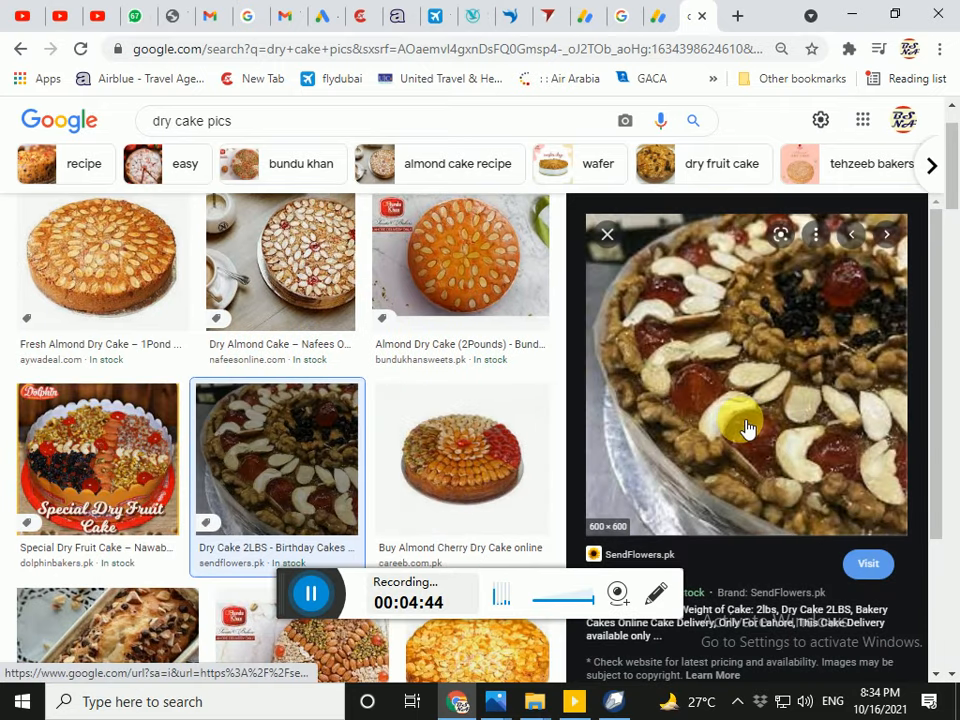
pyautogui.rightClick(724, 389)
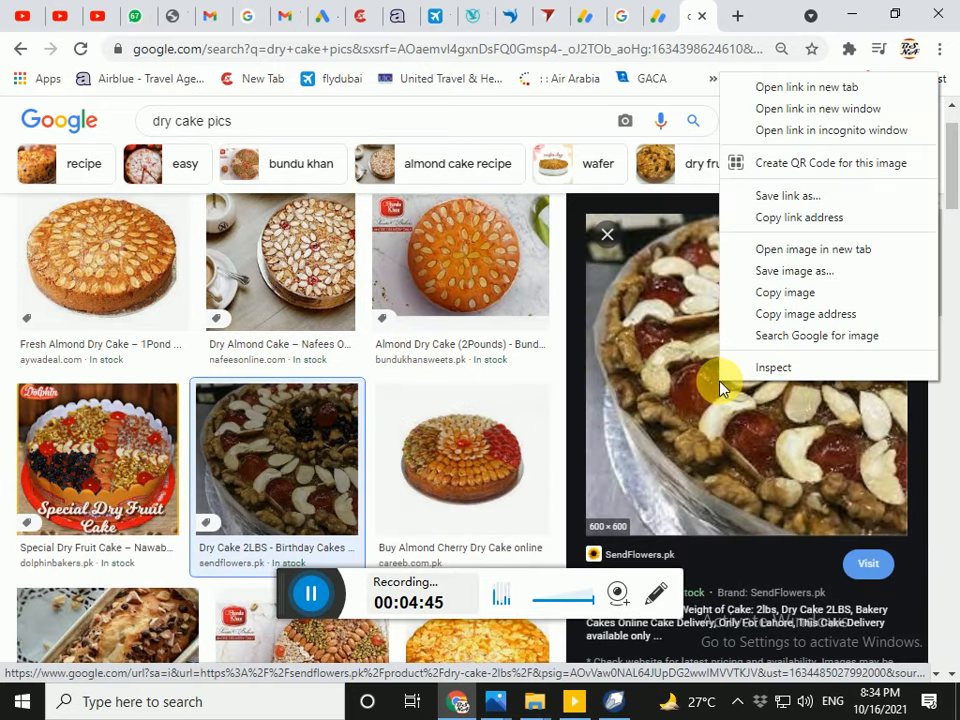
pyautogui.click(784, 271)
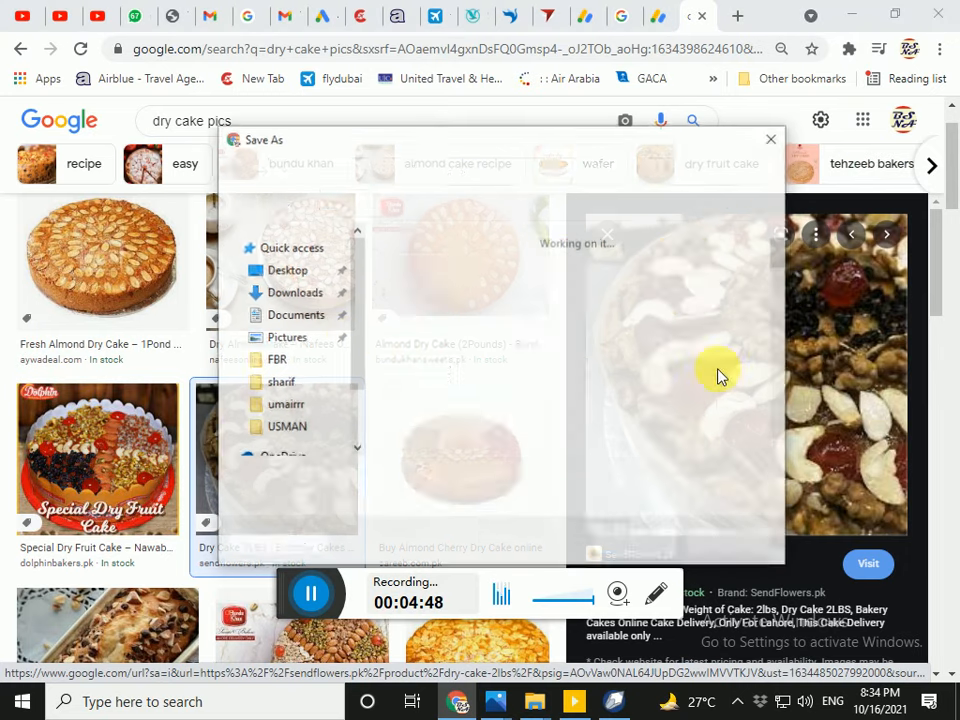
pyautogui.click(300, 272)
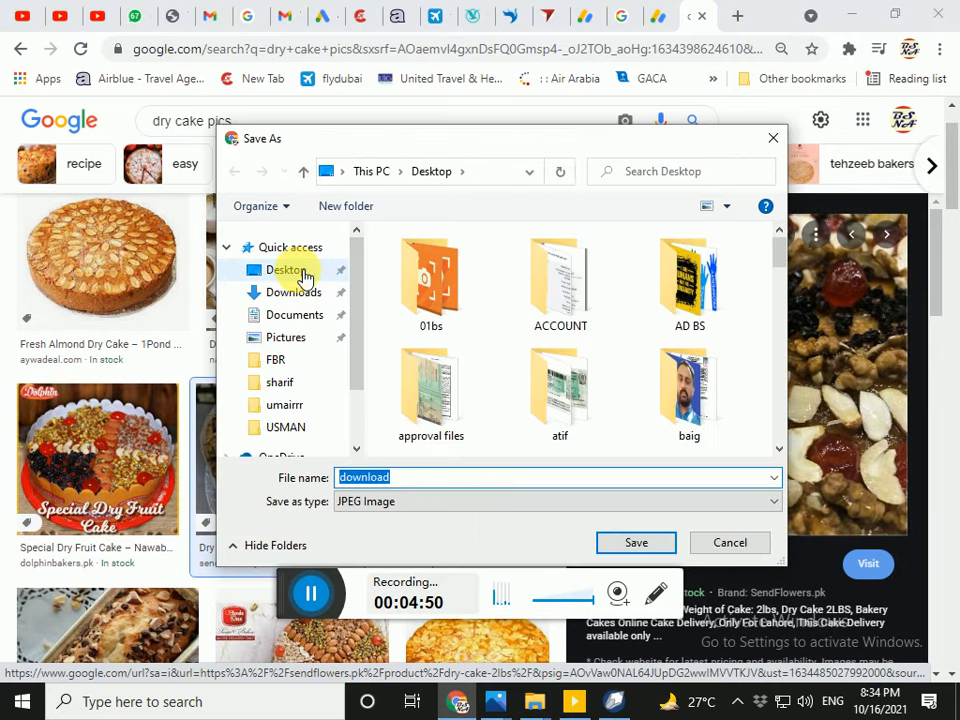
pyautogui.click(635, 543)
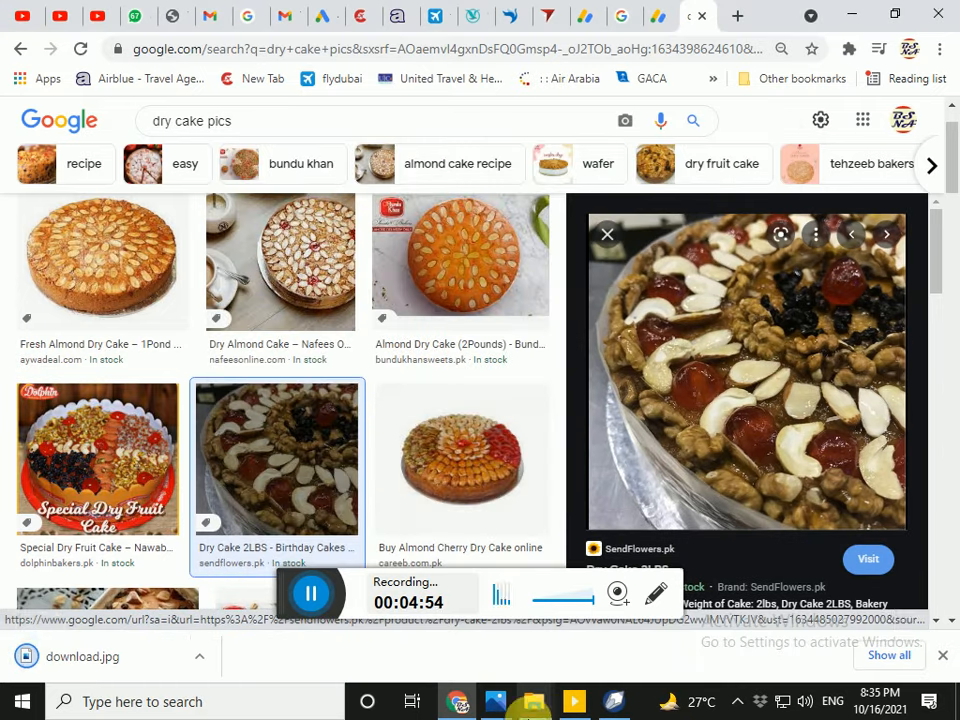
# Switch to CorelDRAW, import download.jpg from the Desktop, and place it at its original size just below the title text
pyautogui.moveTo(612, 706)
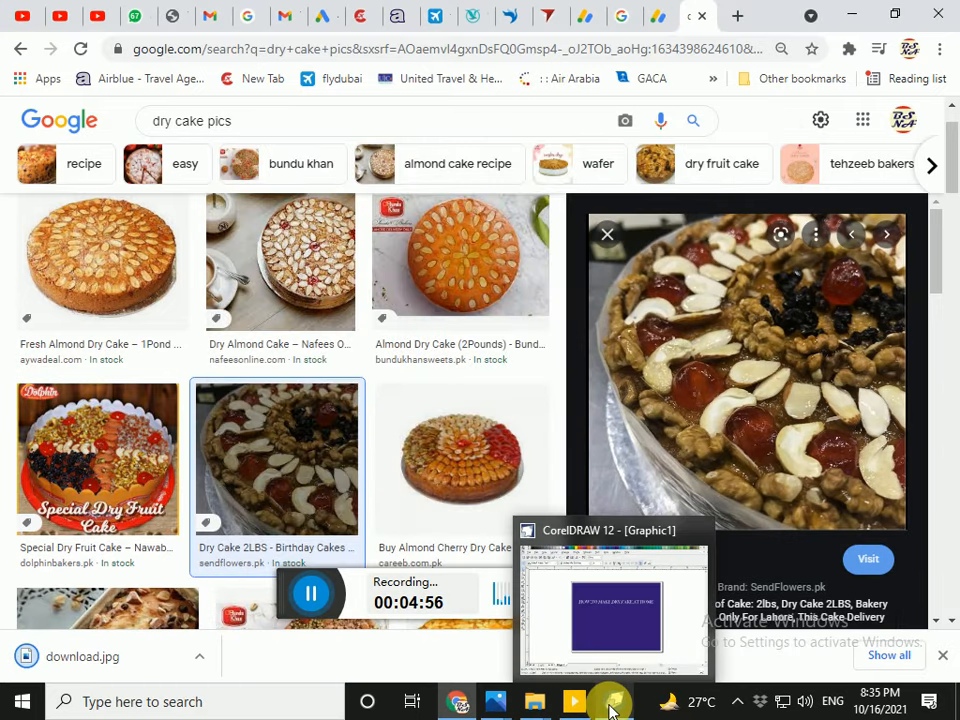
pyautogui.click(612, 706)
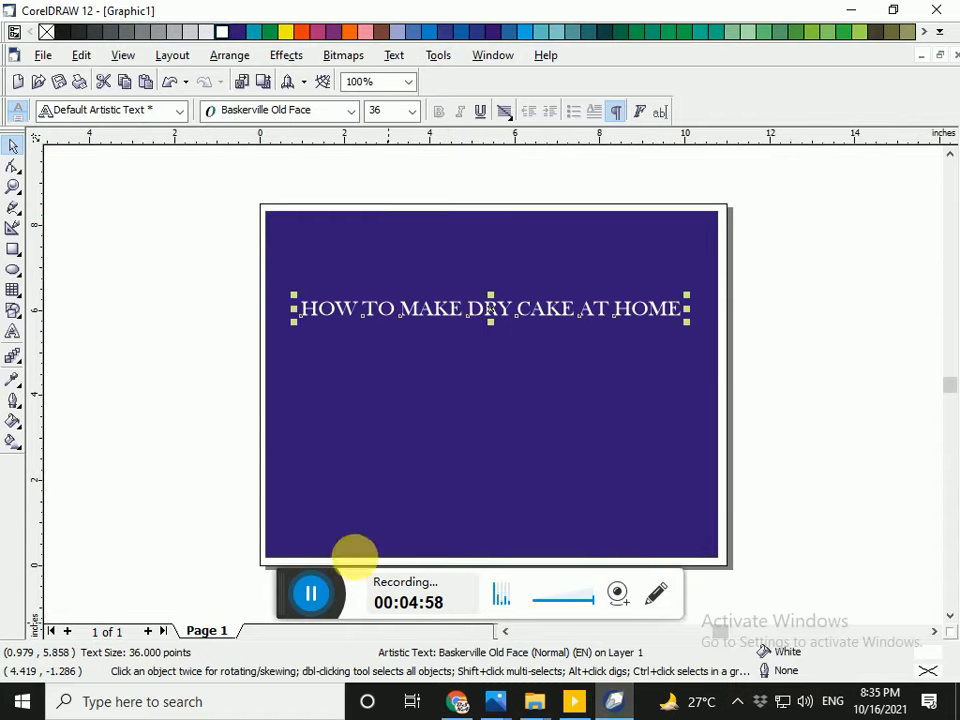
pyautogui.click(43, 55)
pyautogui.click(70, 241)
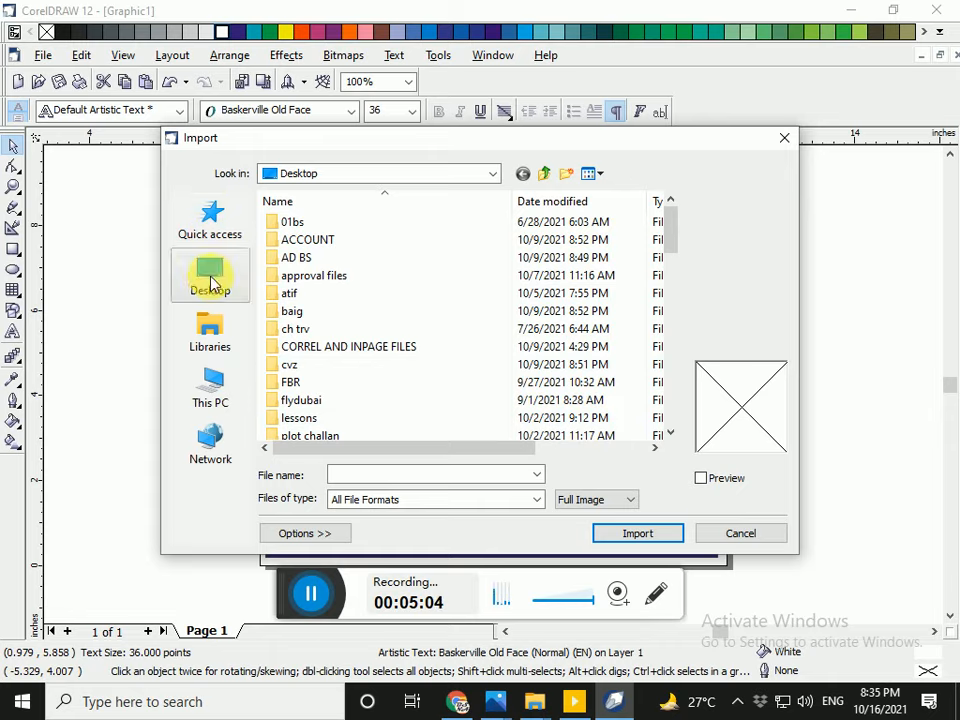
pyautogui.click(212, 278)
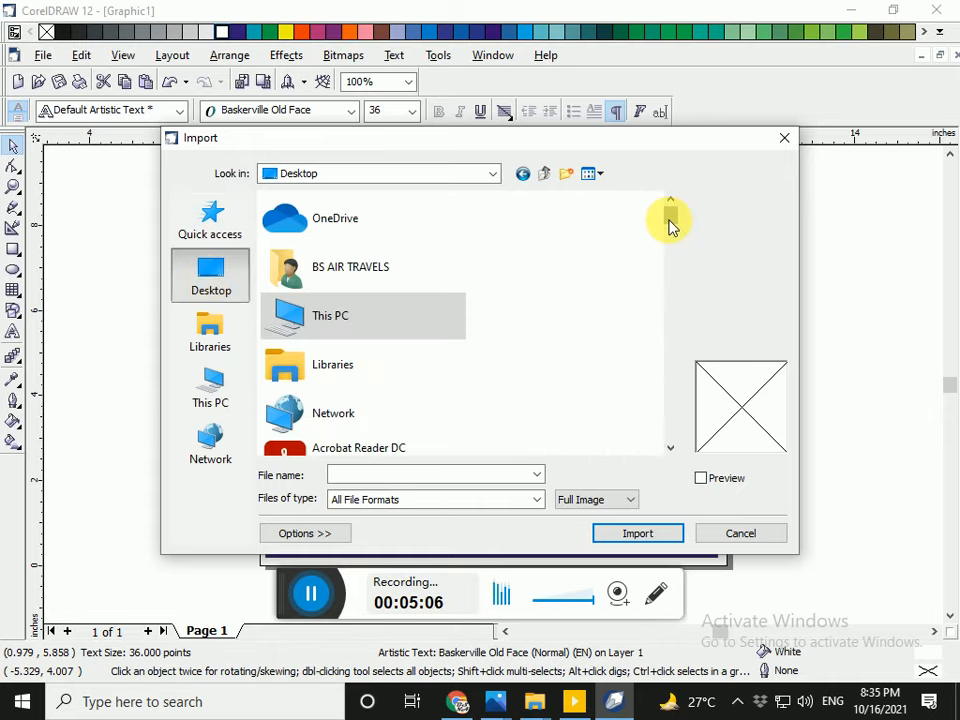
pyautogui.moveTo(670, 225); pyautogui.dragTo(676, 372)
pyautogui.click(289, 381)
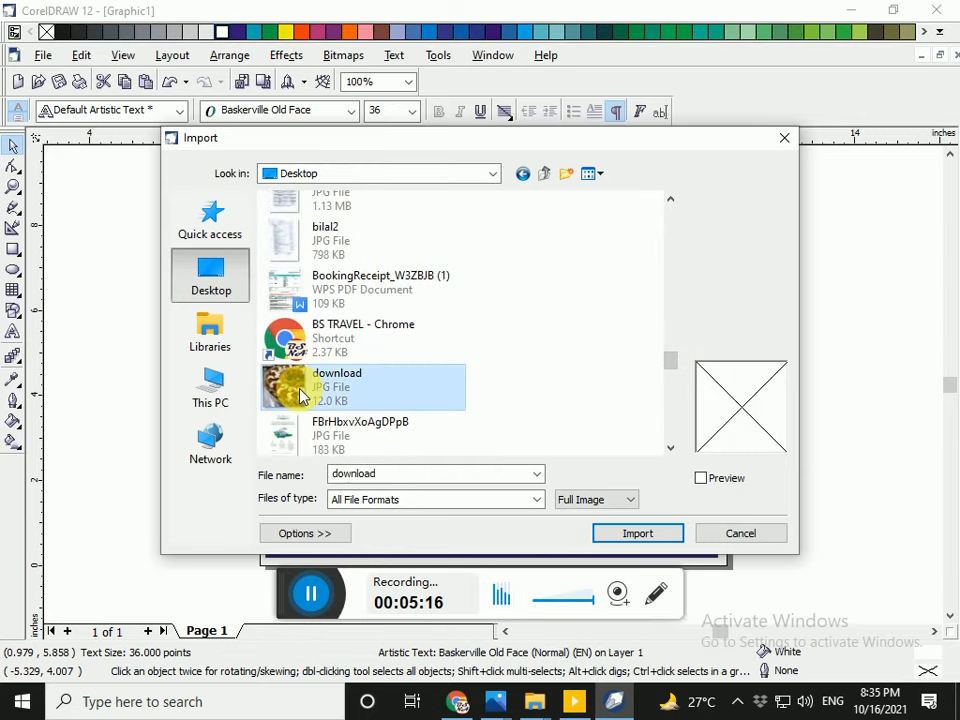
pyautogui.click(612, 535)
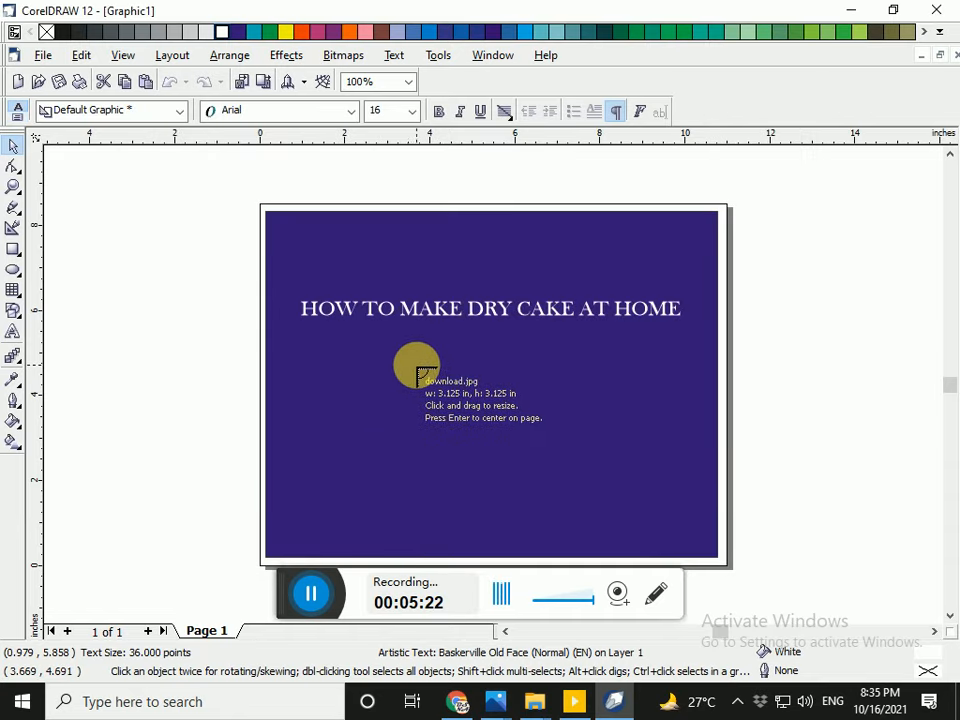
pyautogui.click(414, 362)
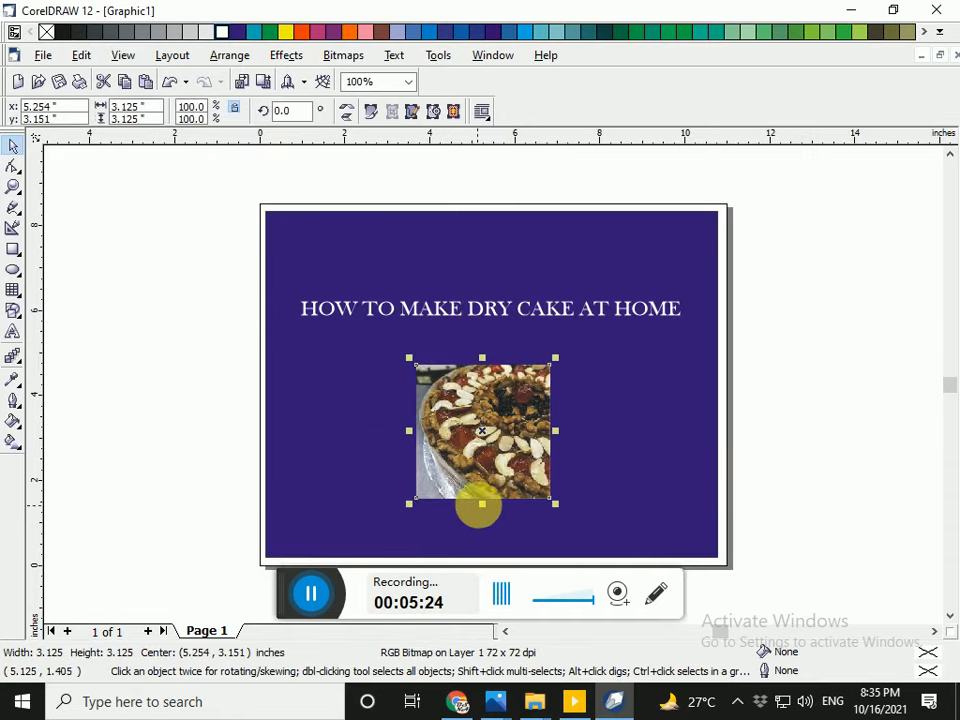
pyautogui.moveTo(476, 497); pyautogui.dragTo(475, 476)
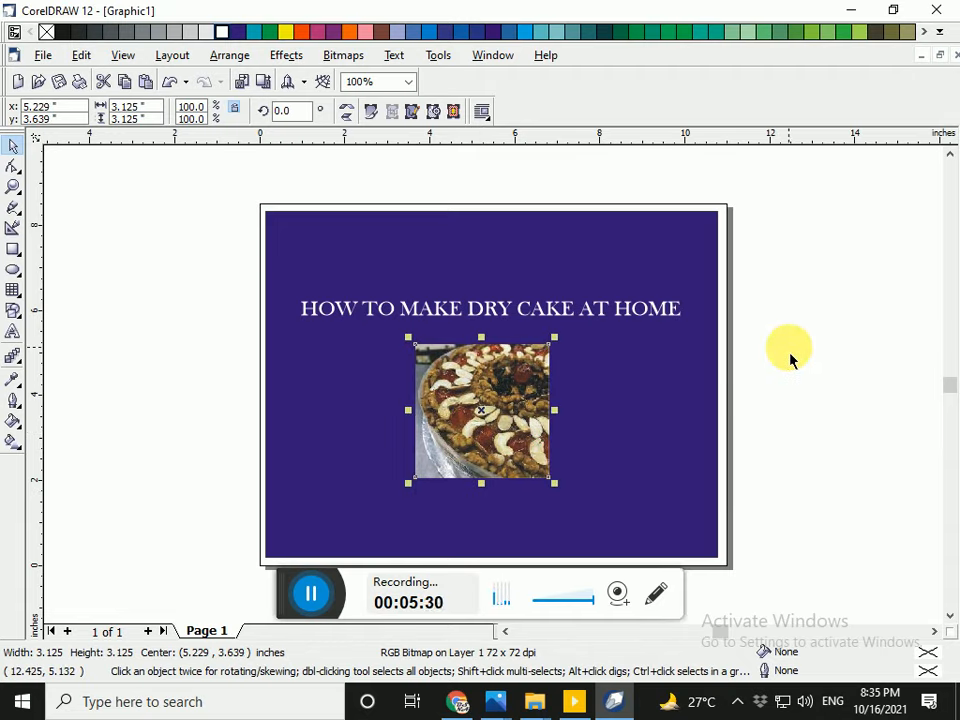
# Break the title into two lines after "DRY" and move it above the cake picture
pyautogui.click(646, 310)
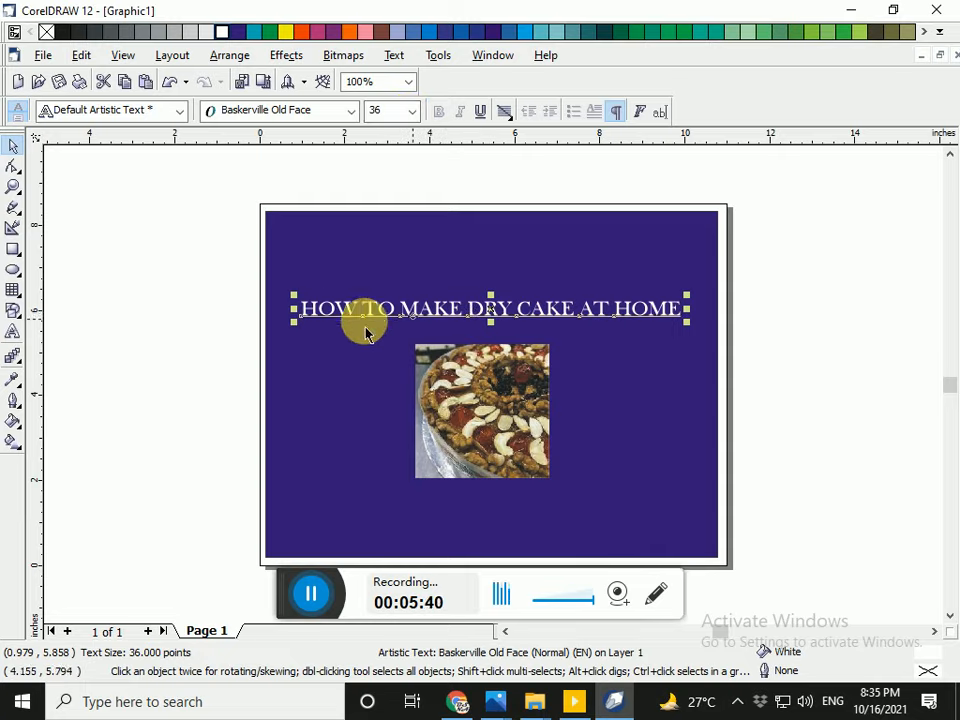
pyautogui.click(12, 331)
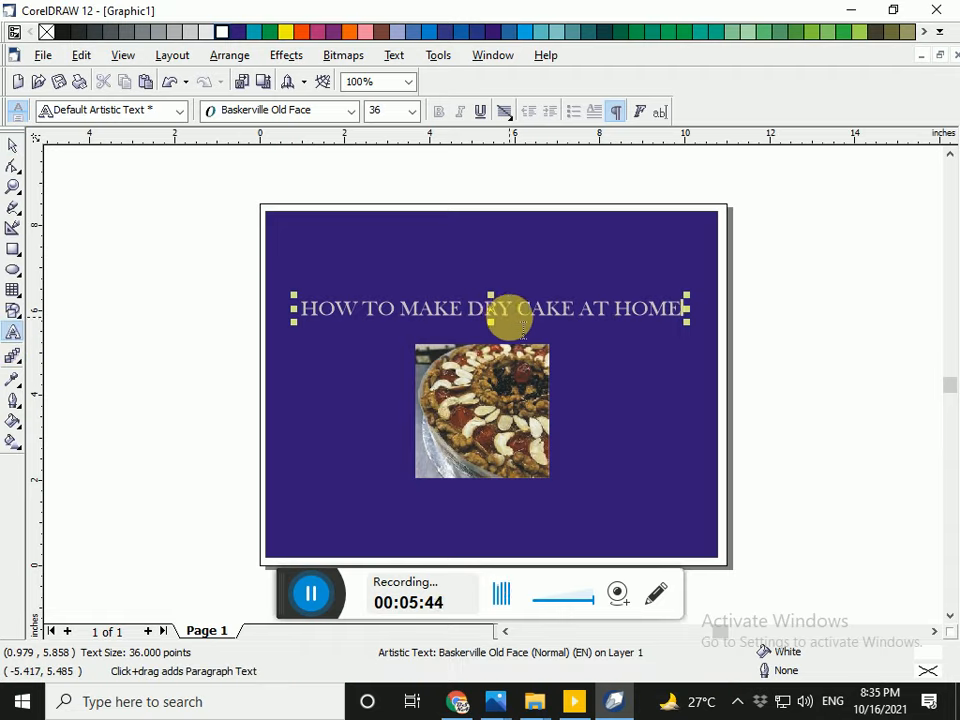
pyautogui.click(515, 309)
pyautogui.press('Return')
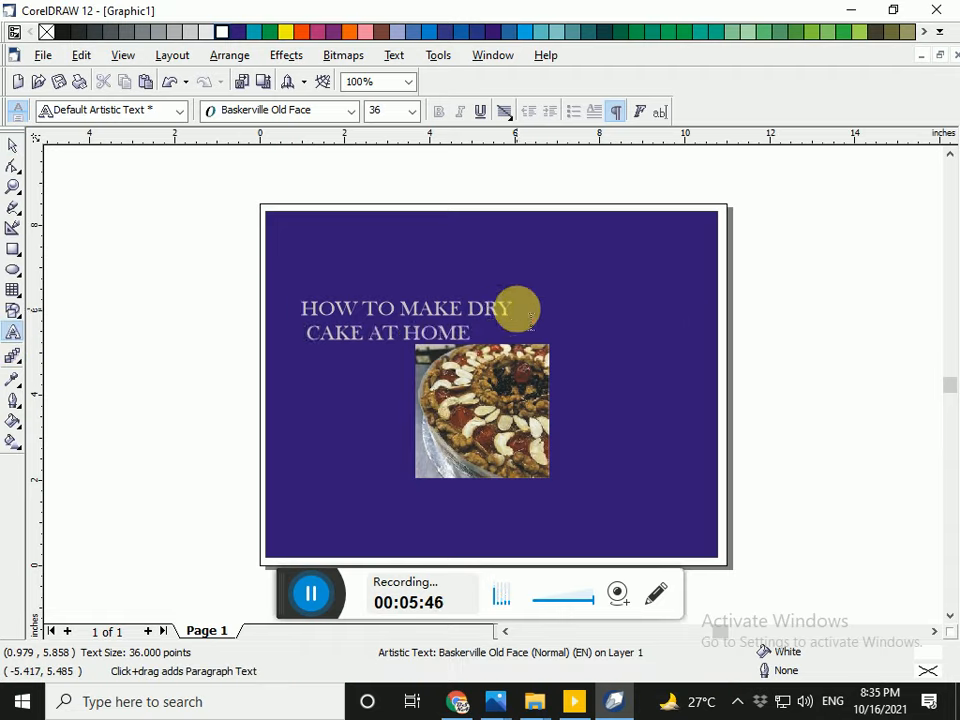
pyautogui.click(12, 148)
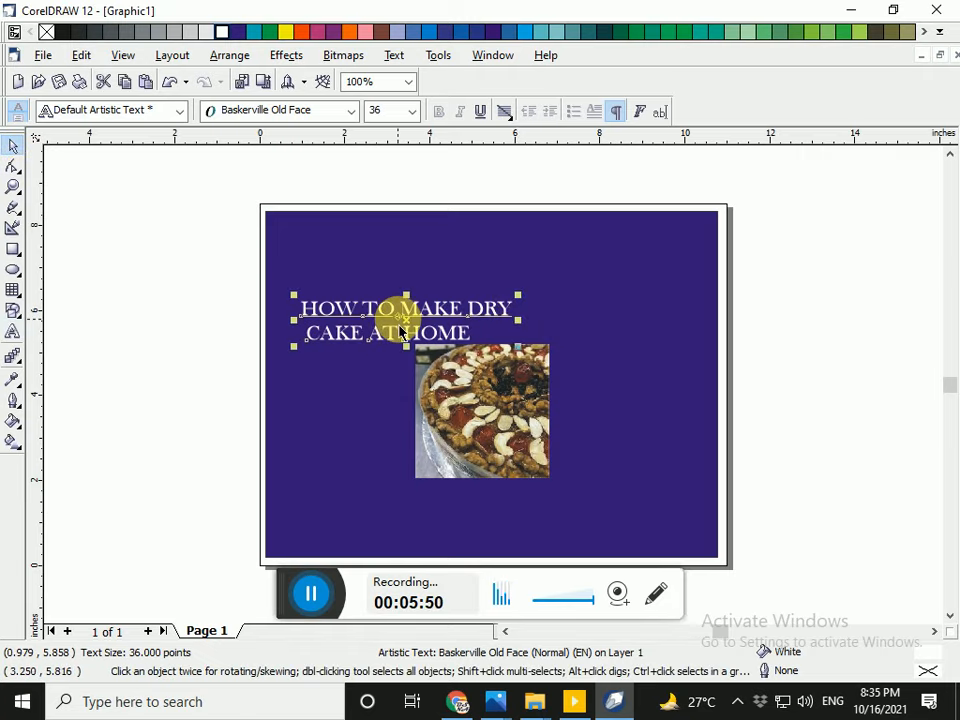
pyautogui.moveTo(400, 333); pyautogui.dragTo(478, 297)
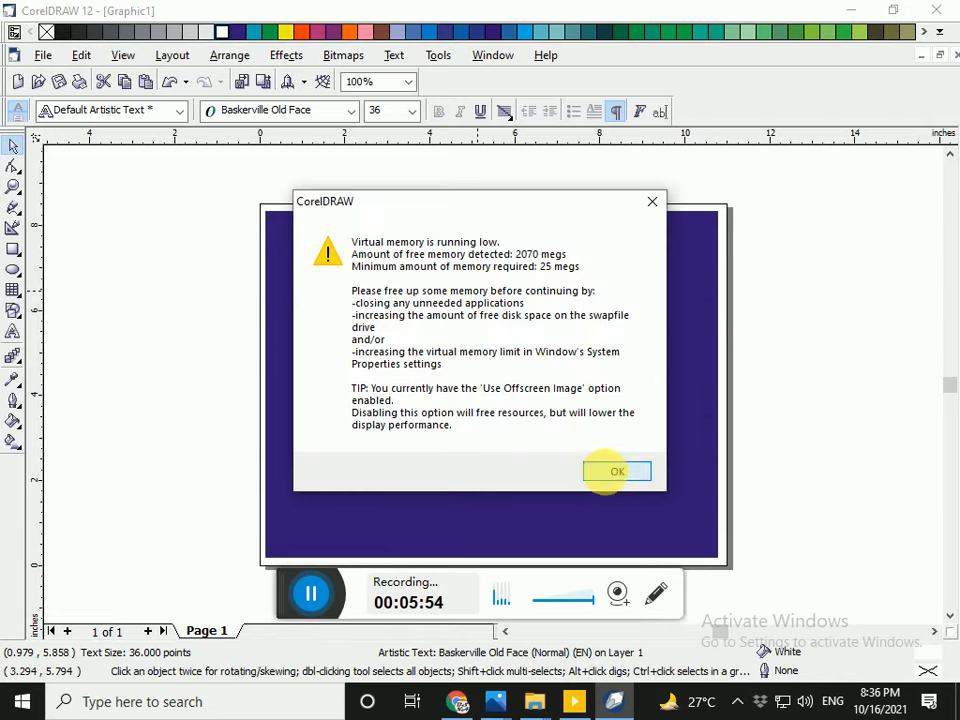
pyautogui.click(611, 468)
# Try the title text at 48 pt and set its size to 72 pt
pyautogui.click(411, 111)
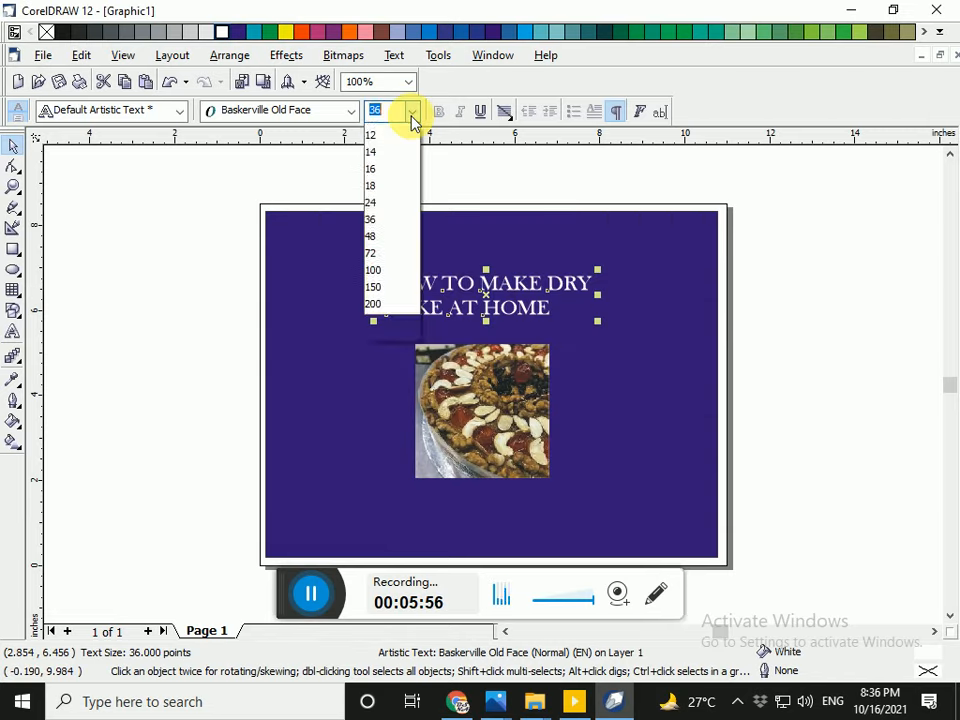
pyautogui.click(386, 333)
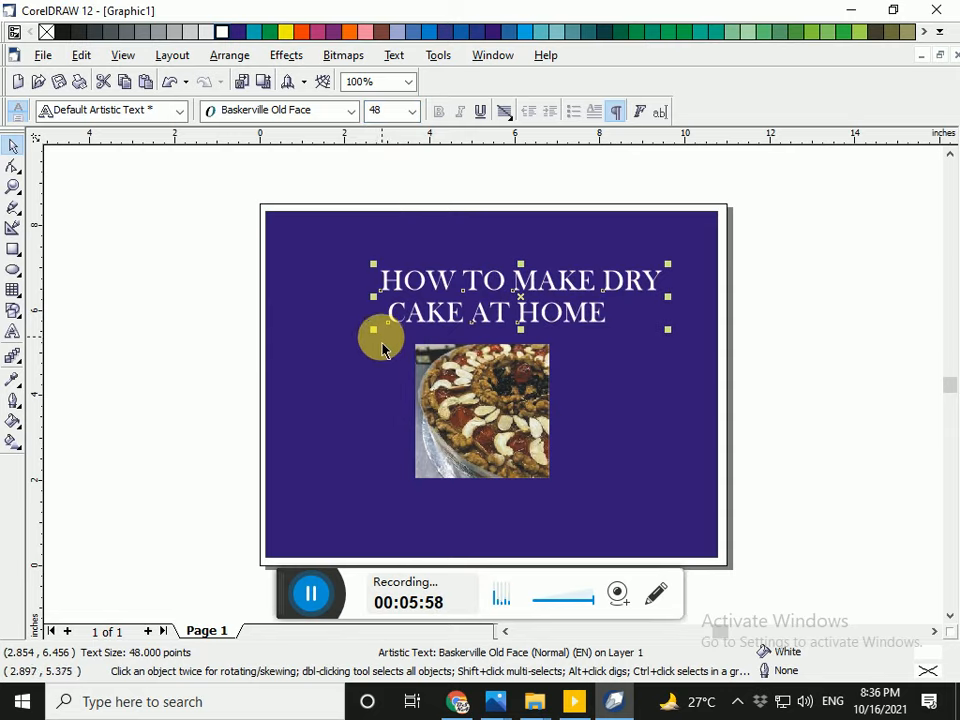
pyautogui.click(412, 112)
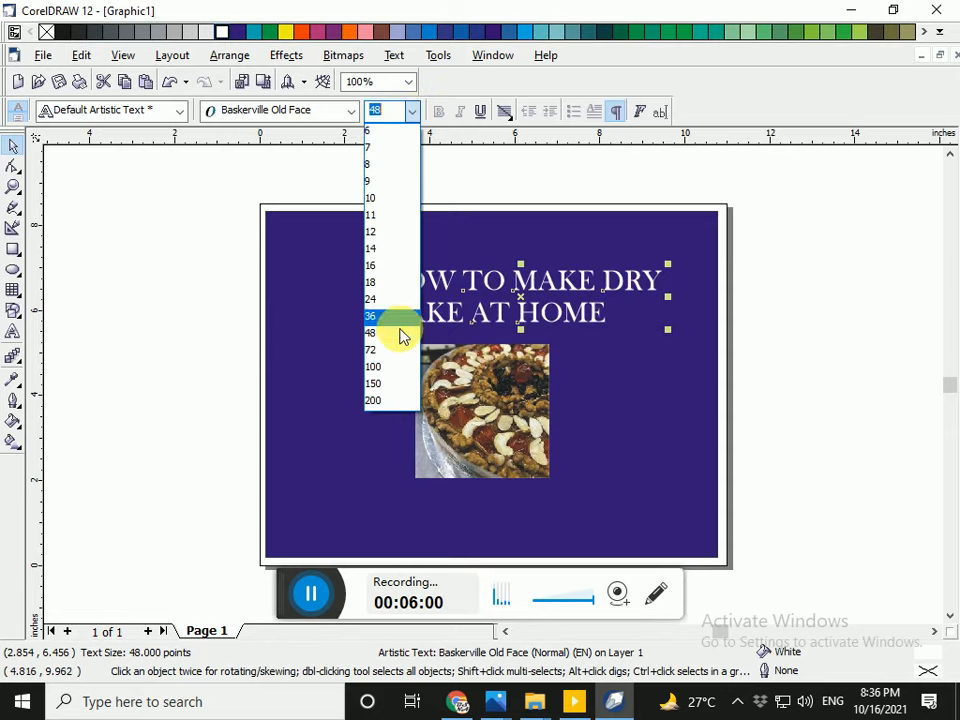
pyautogui.click(397, 352)
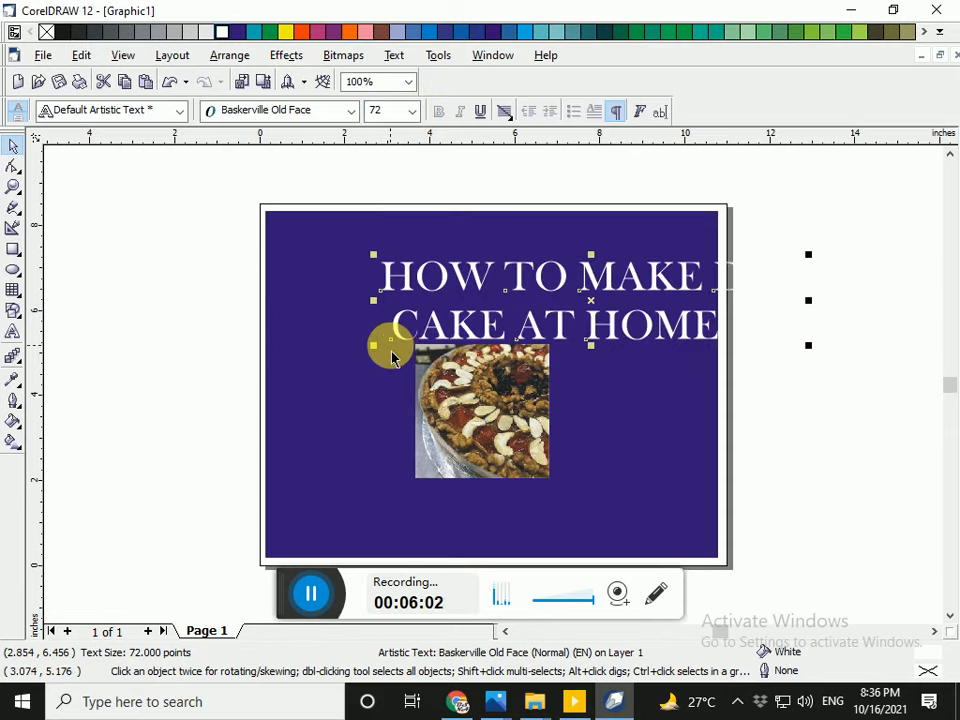
# Nudge the enlarged title to the left until both lines fit inside the blue rectangle
pyautogui.press('Left')
pyautogui.press('Left')
pyautogui.press('Left')
pyautogui.press('Left')
pyautogui.press('Left')
pyautogui.press('Left')
pyautogui.press('Left')
pyautogui.press('Left')
pyautogui.press('Left')
pyautogui.press('Left')
pyautogui.press('Left')
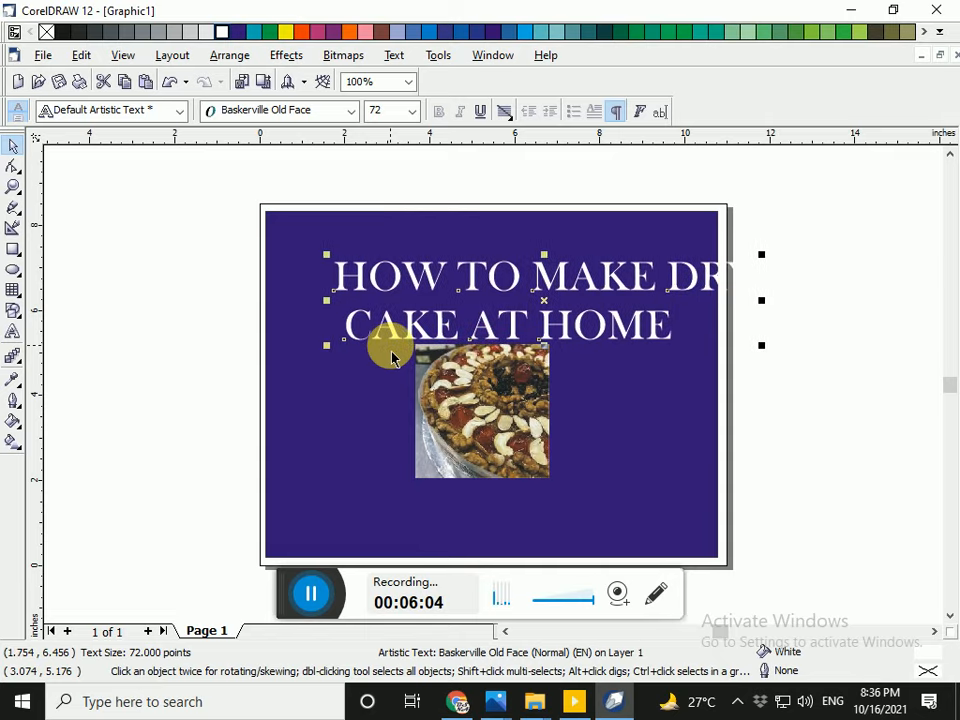
pyautogui.press('Left')
pyautogui.press('Left')
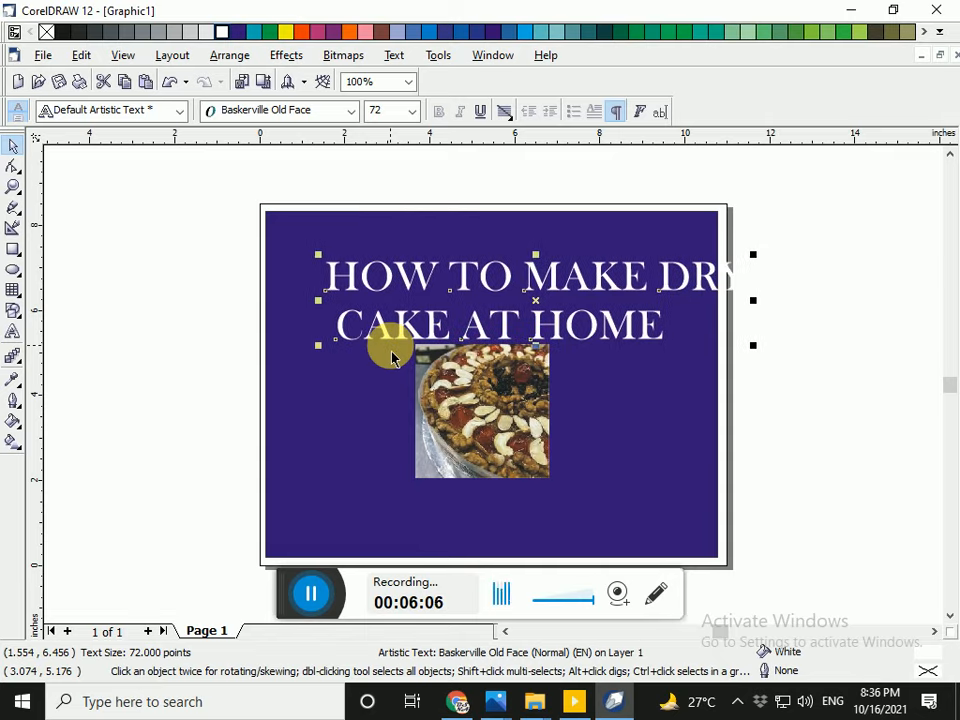
pyautogui.press('Left')
pyautogui.press('Left')
pyautogui.press('Left')
pyautogui.press('Left')
pyautogui.press('Left')
pyautogui.press('Left')
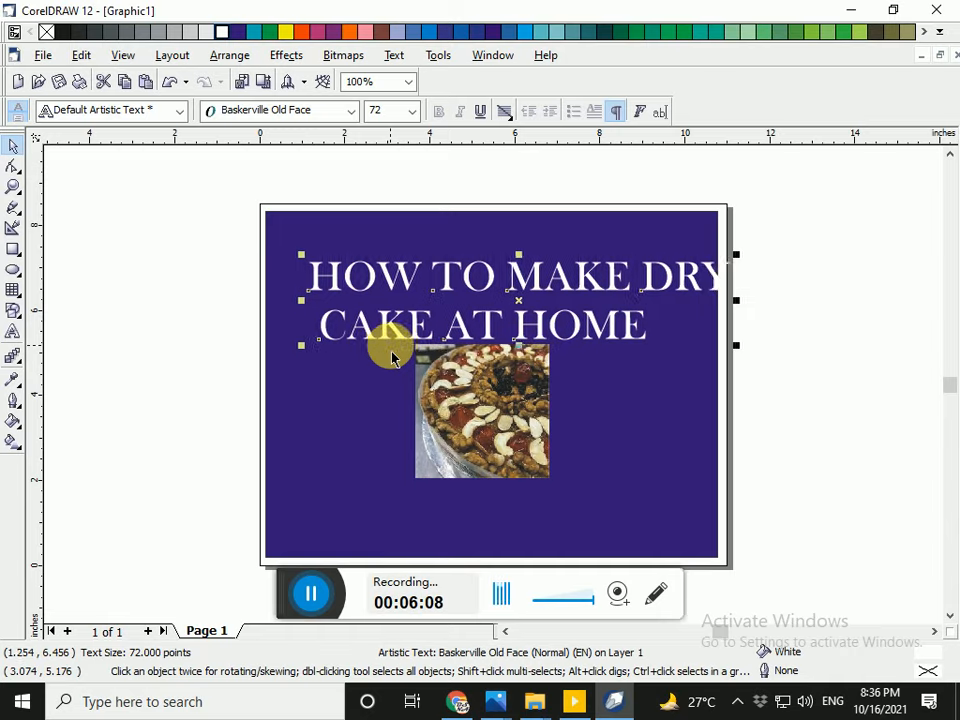
pyautogui.press('Left')
pyautogui.press('Left')
pyautogui.press('Left')
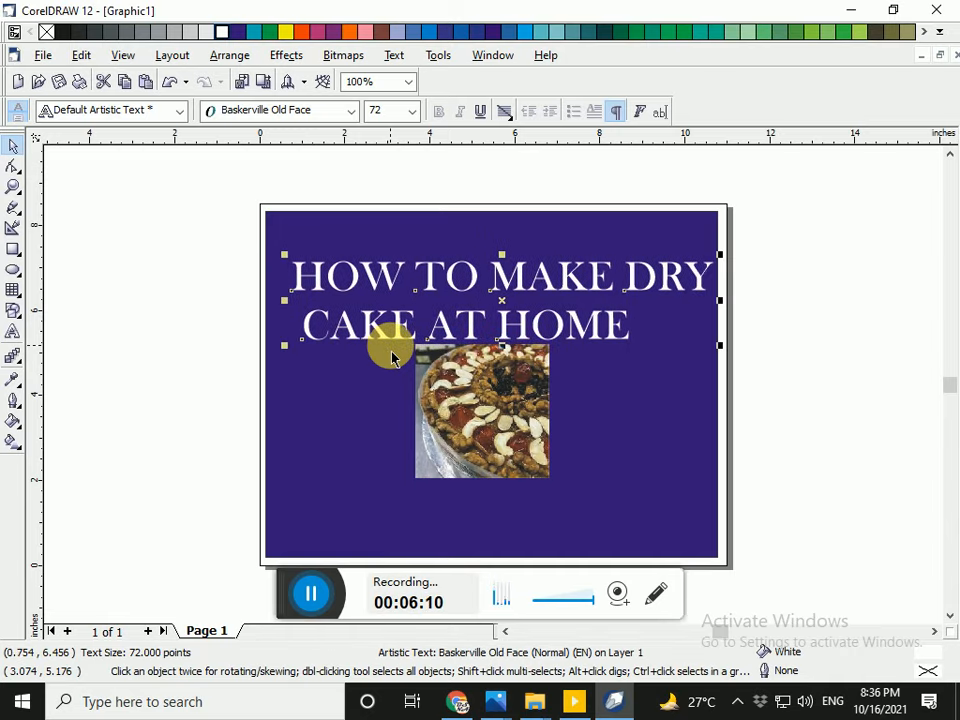
# Nudge the two-line title slightly left and up, clear of the cake picture inside the blue rectangle
pyautogui.press('Left')
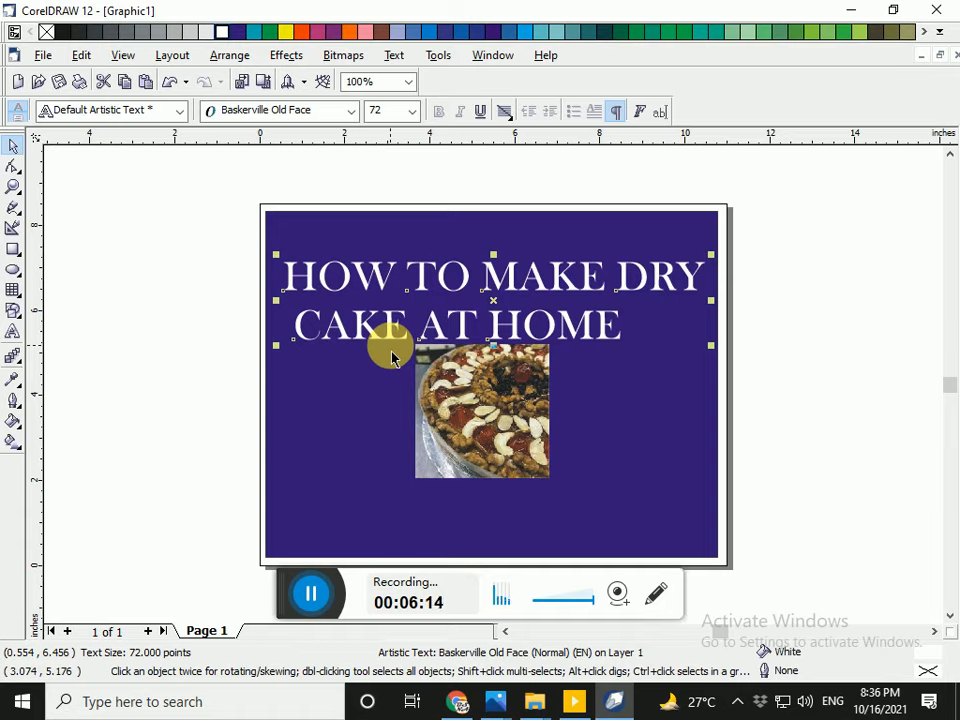
pyautogui.press('Up')
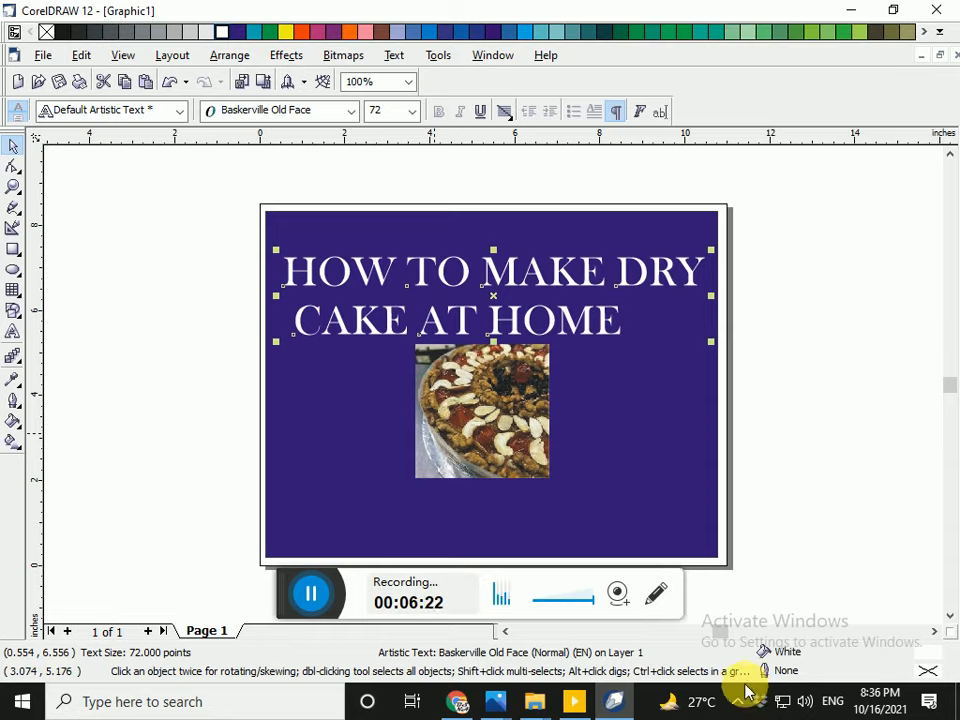
# Select all objects and save the drawing as CAKE in CDR format in the CORREL AND INPAGE FILES folder
pyautogui.hotkey('ctrl', 'a')
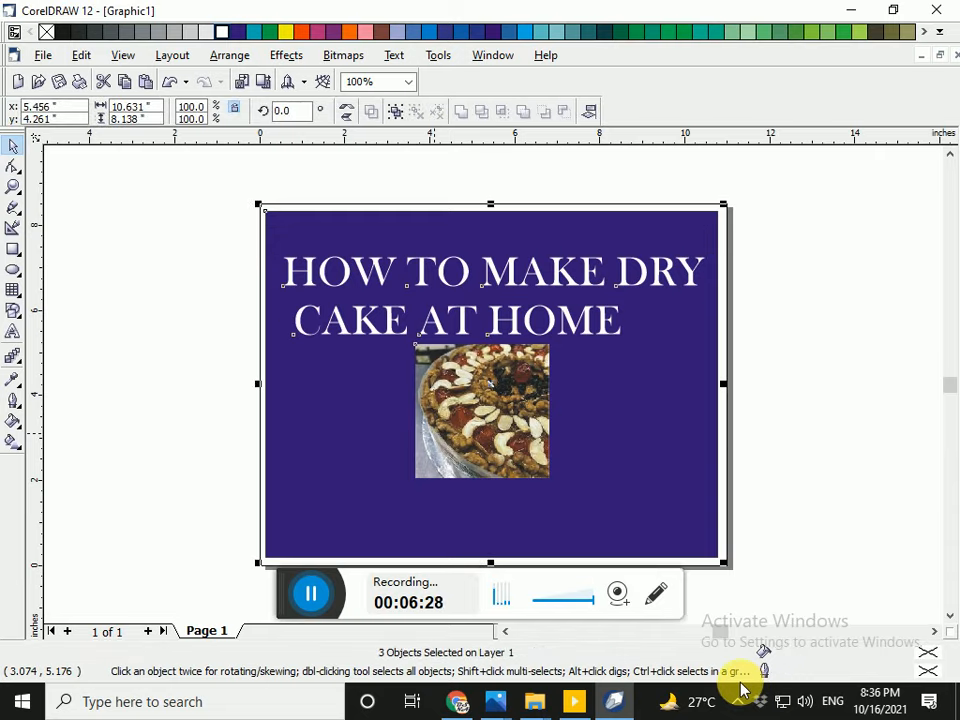
pyautogui.hotkey('ctrl', 's')
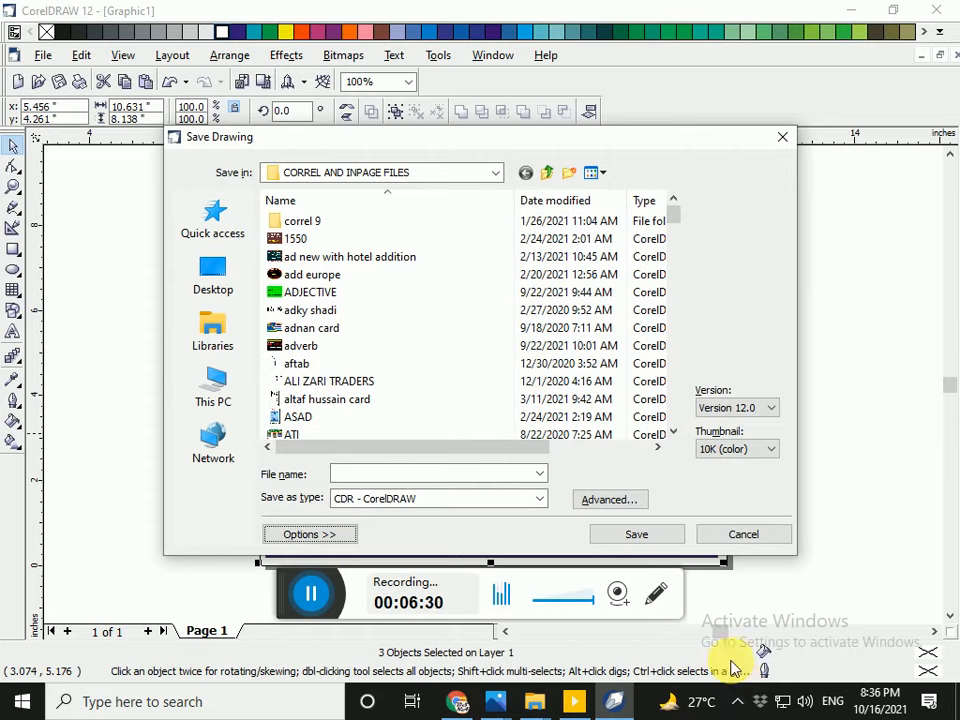
pyautogui.click(456, 478)
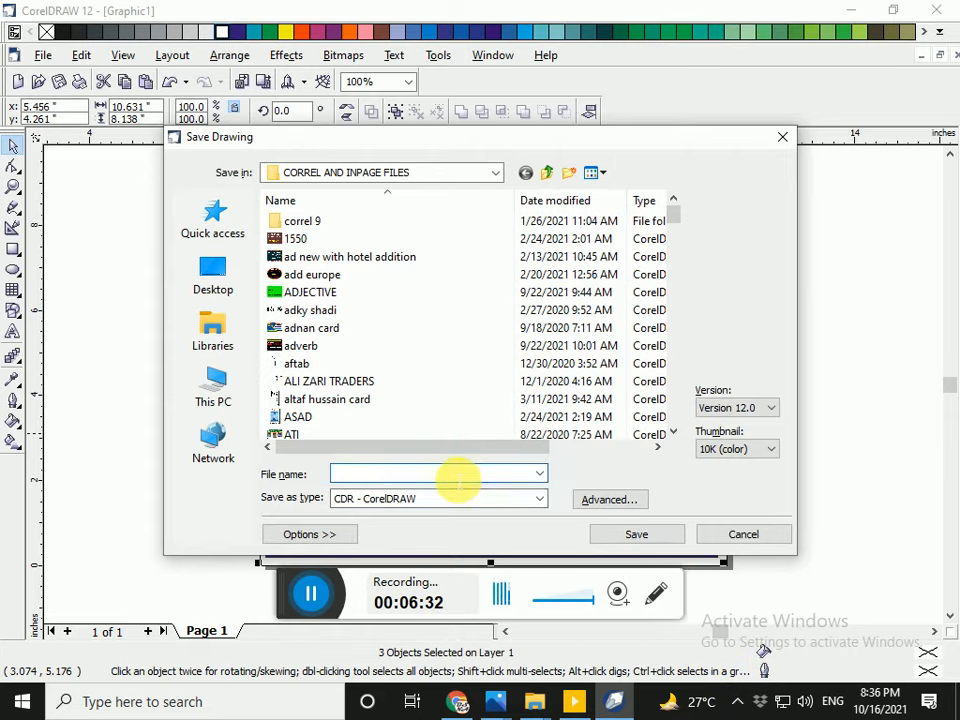
pyautogui.write('CAKE')
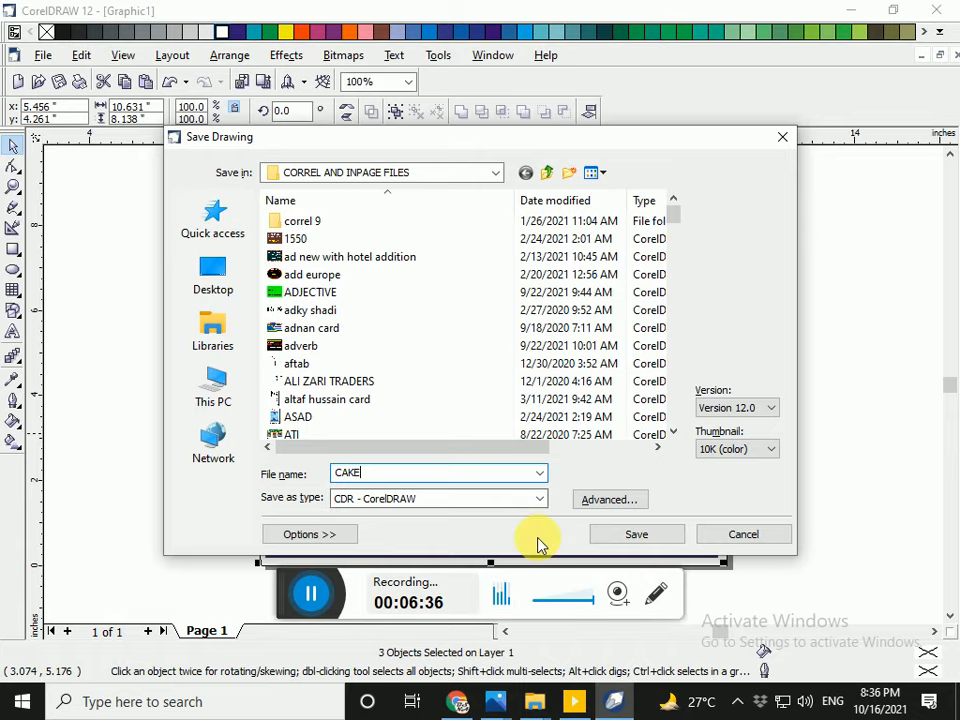
pyautogui.click(636, 535)
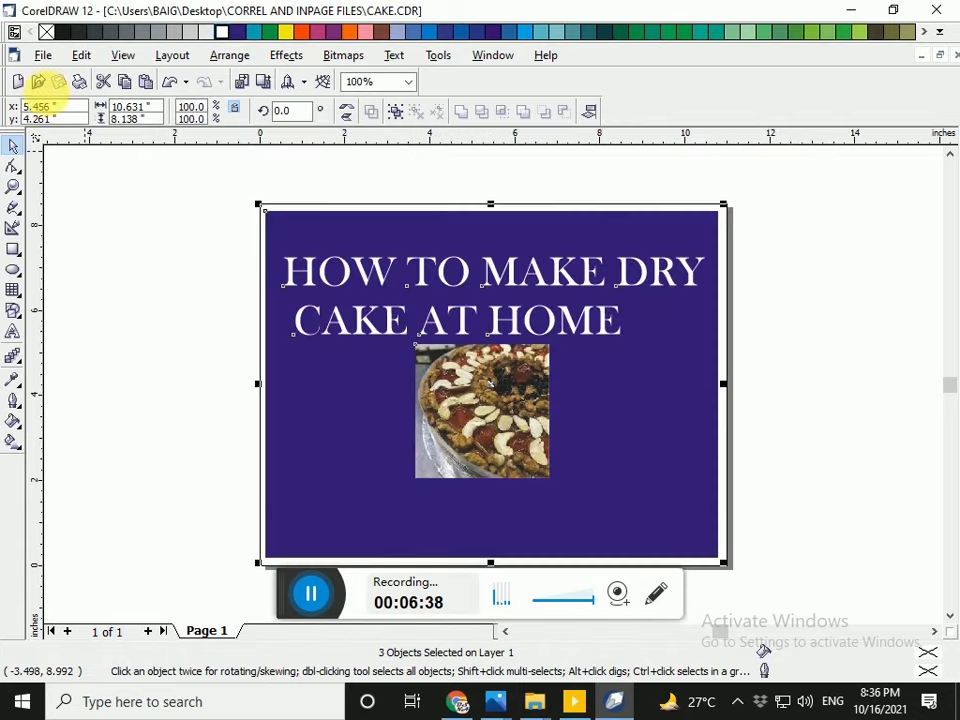
# Export the design to the Desktop as a PNG named CAKE at 300 dpi in RGB Color (24-bit)
pyautogui.click(43, 56)
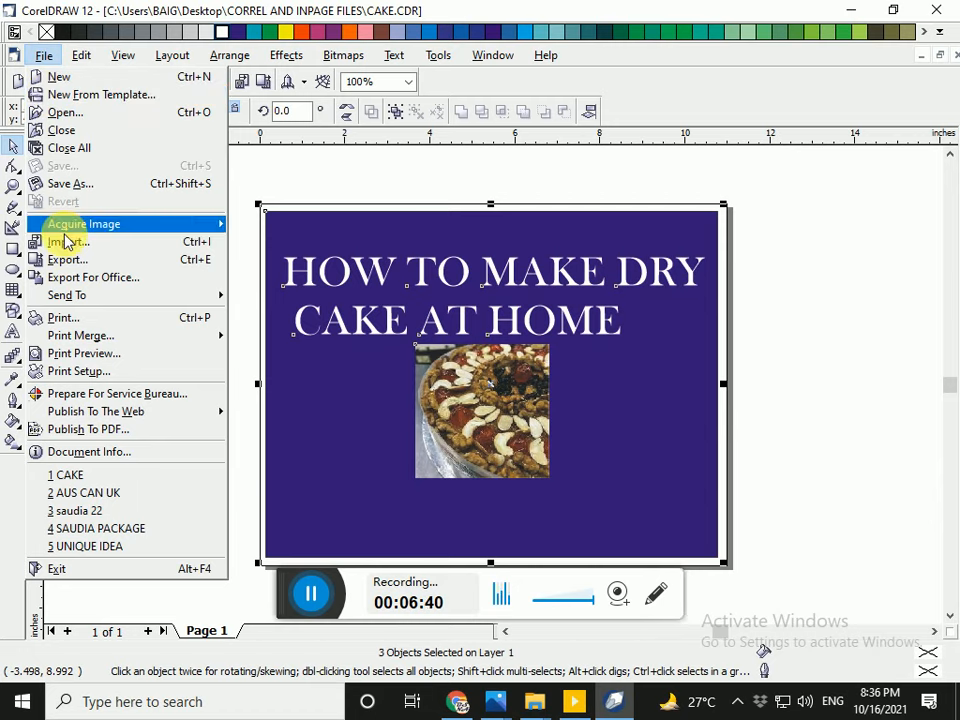
pyautogui.click(66, 262)
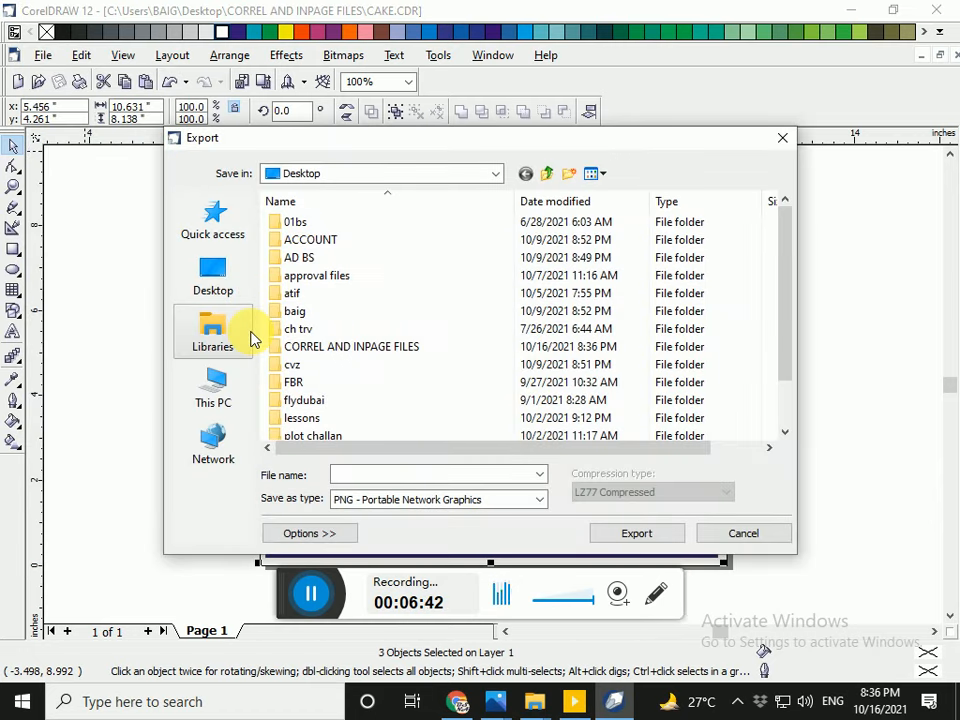
pyautogui.click(359, 480)
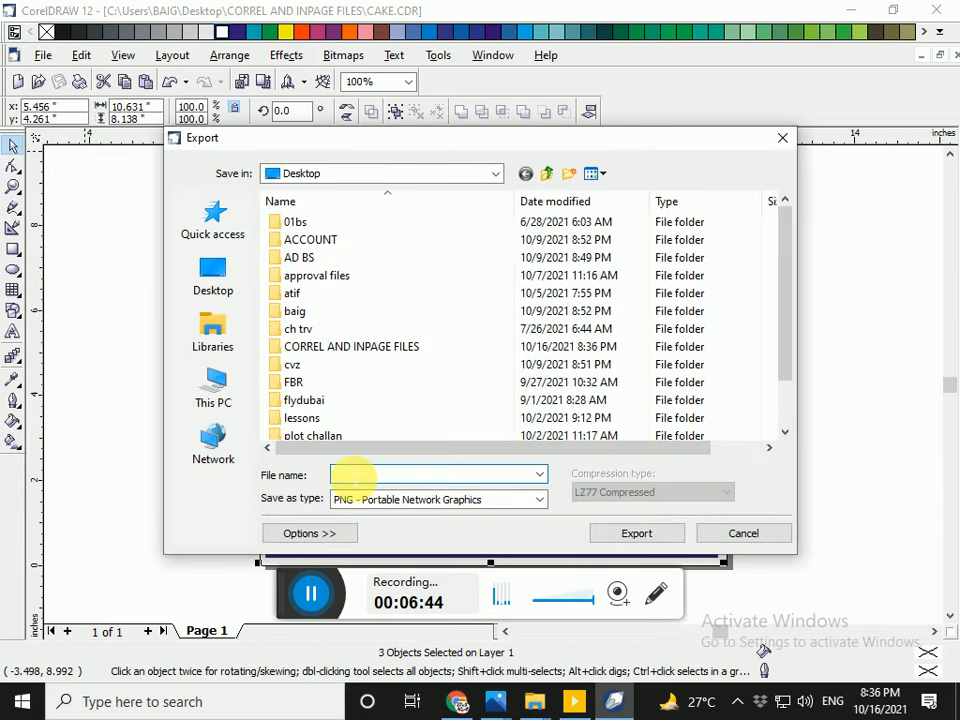
pyautogui.write('CAKE')
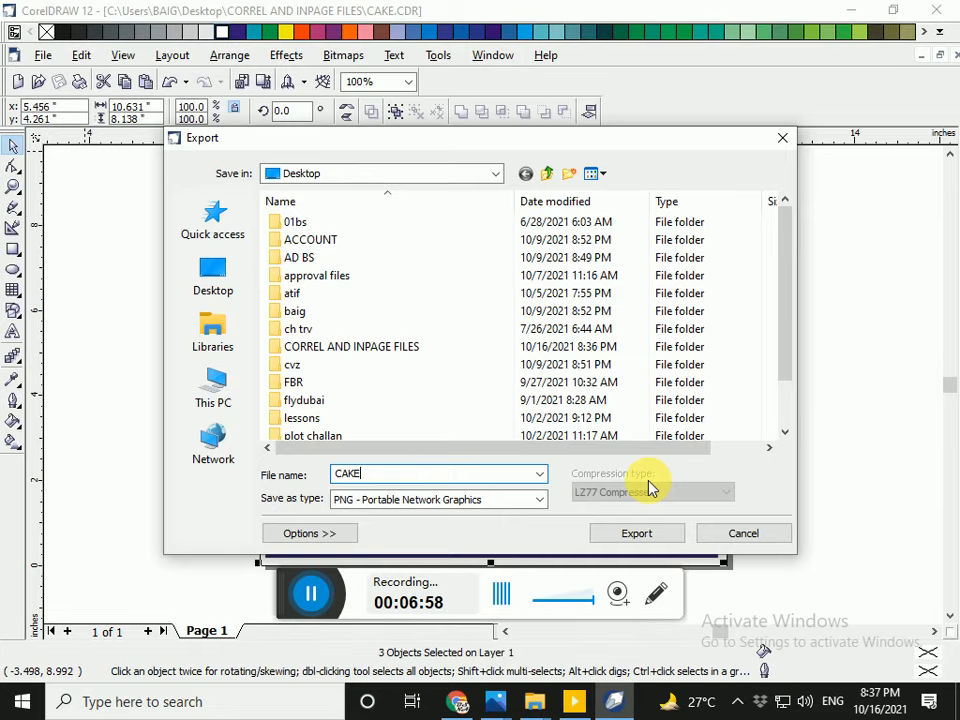
pyautogui.click(636, 533)
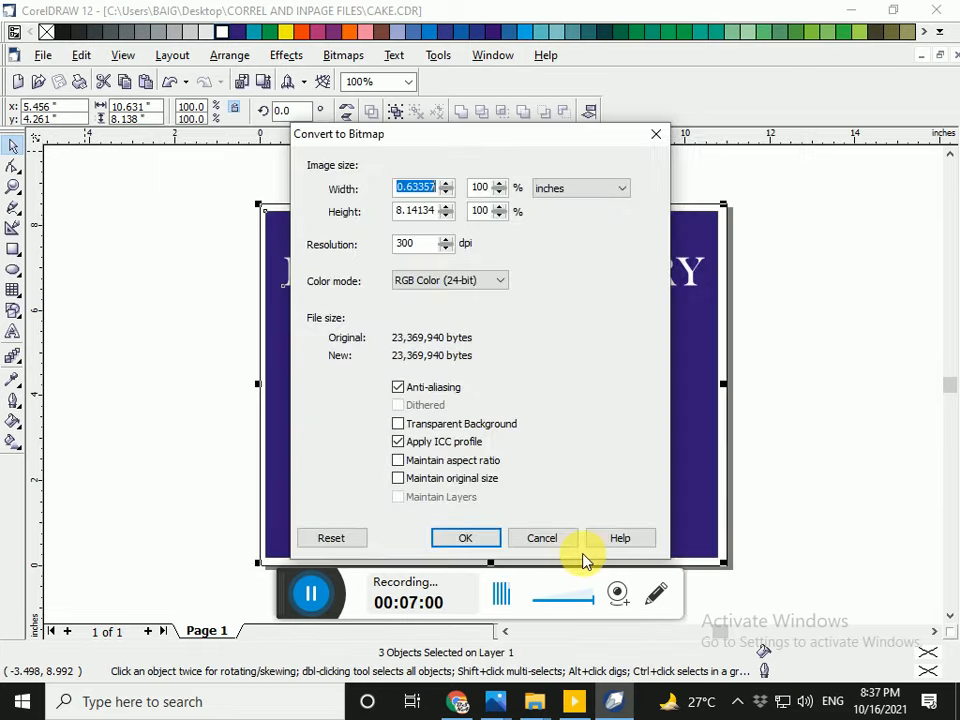
pyautogui.click(487, 543)
pyautogui.click(480, 499)
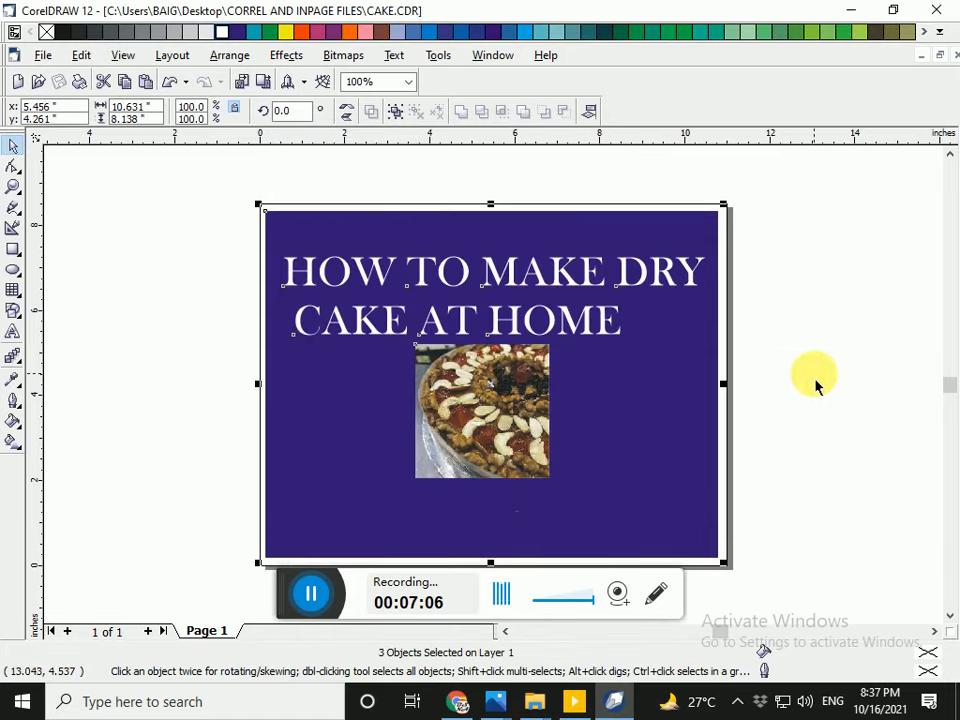
# Minimize CorelDRAW and Chrome and open the exported CAKE image from the Desktop to check it
pyautogui.click(850, 17)
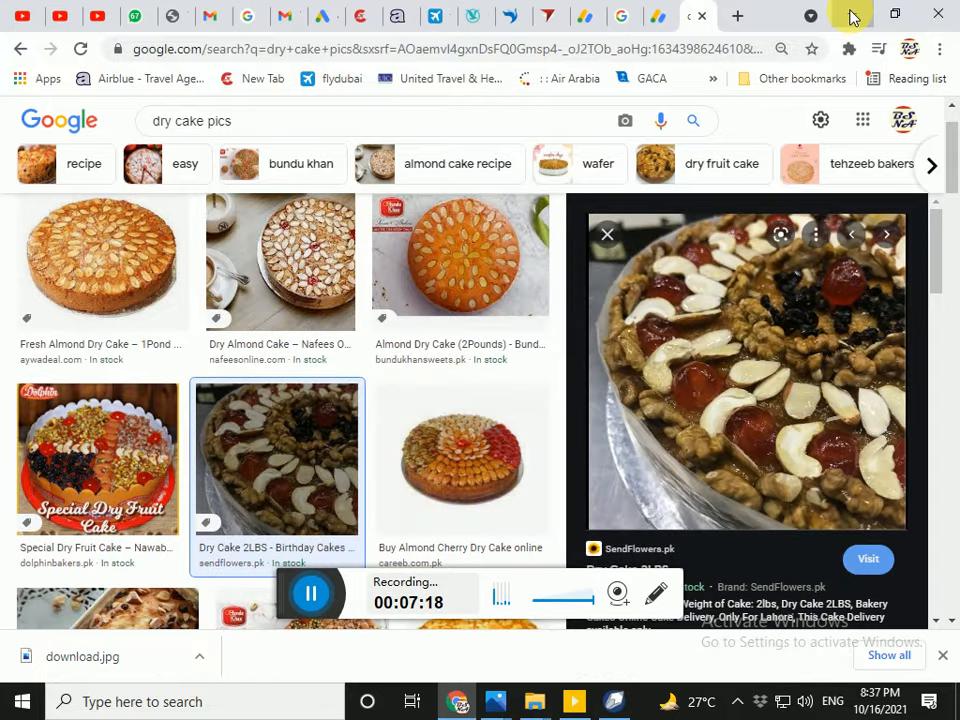
pyautogui.click(850, 17)
pyautogui.doubleClick(773, 33)
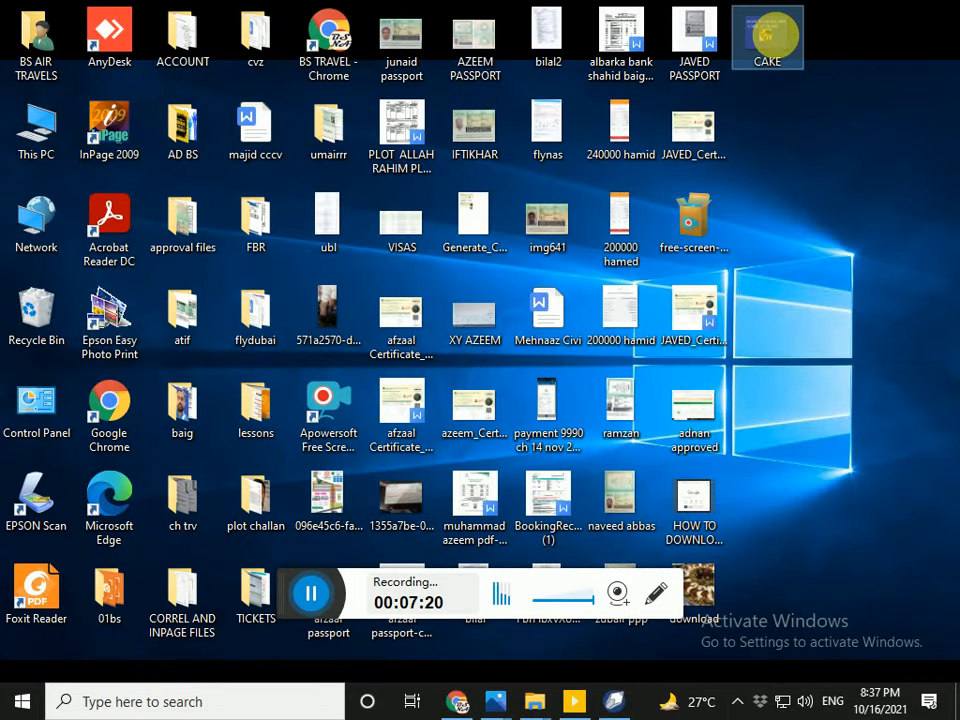